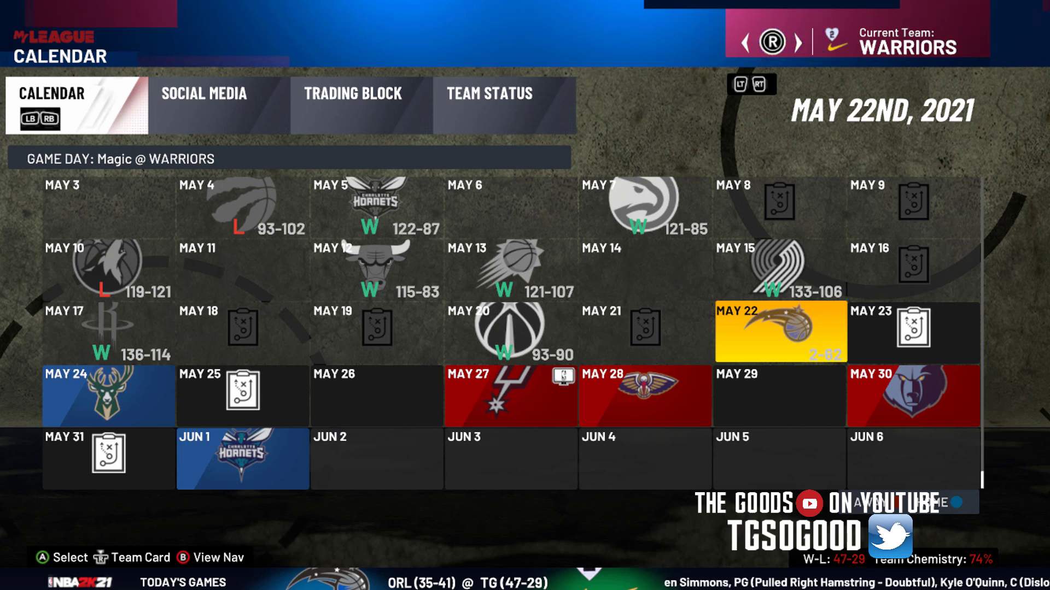
Bring the Cheat Engine window, attached to nba2k21.exe, over the MyLeague calendar.
key("alt+Tab")
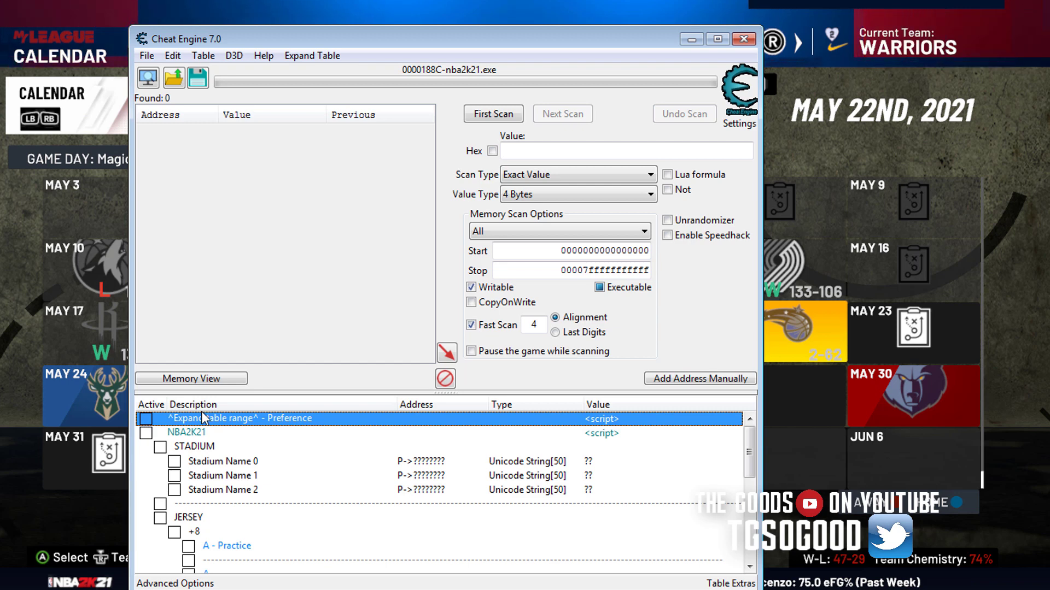
Enable the 'Expand table range' preference so the address table fills the window.
left_click(145, 419)
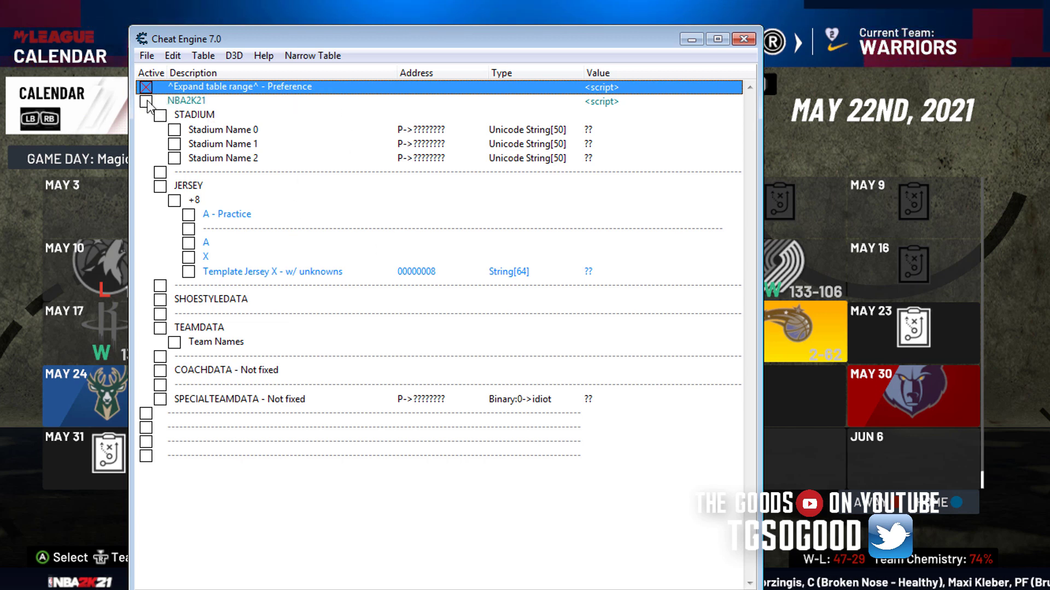
Activate the NBA2K21 script and step through the stadium name entries.
left_click(146, 101)
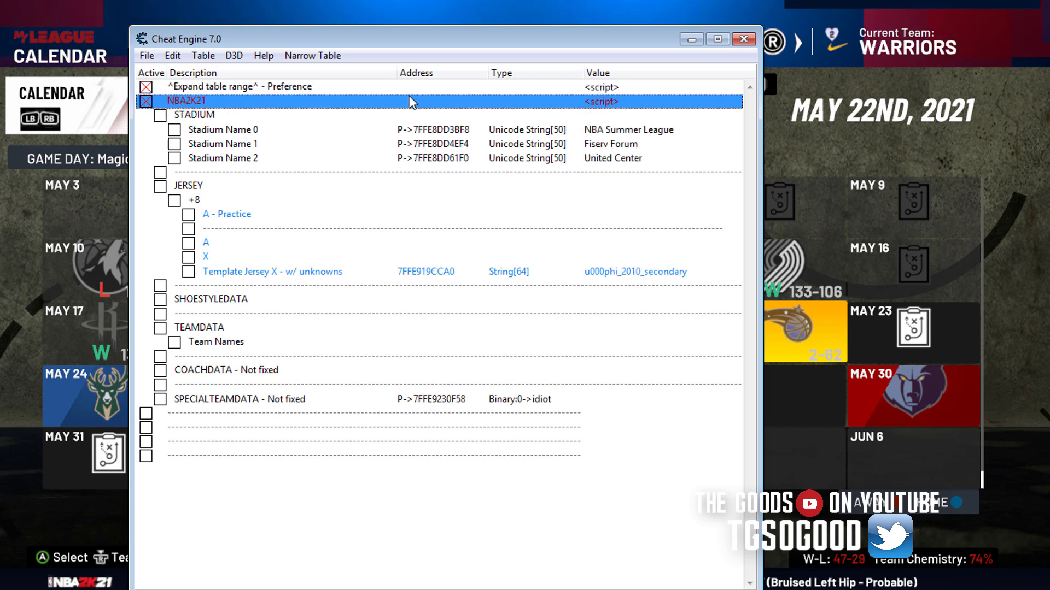
key("Down")
key("Down")
key("Down")
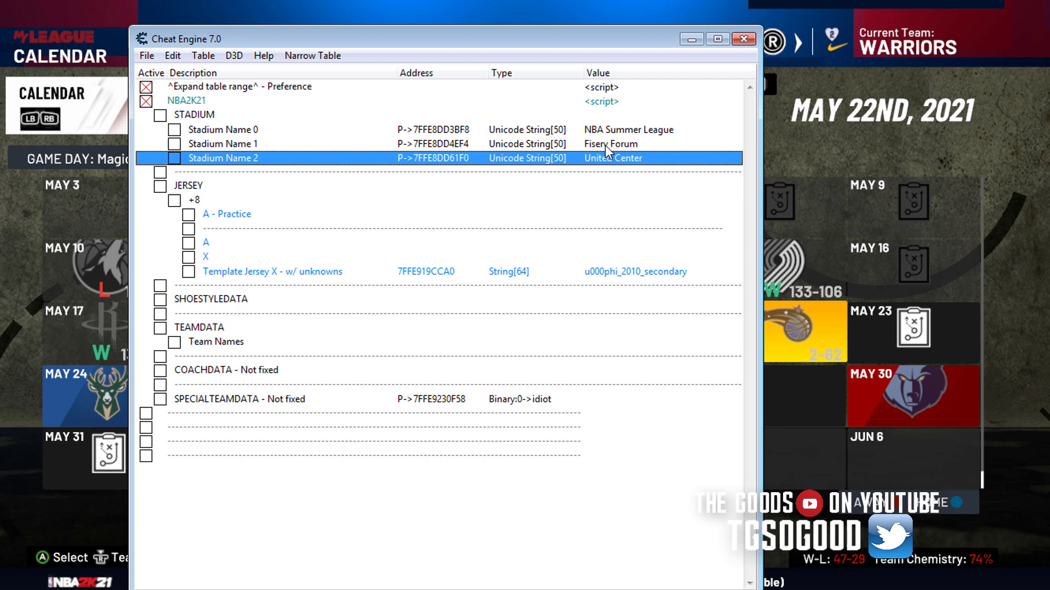
key("Up")
key("Up")
key("Down")
key("Down")
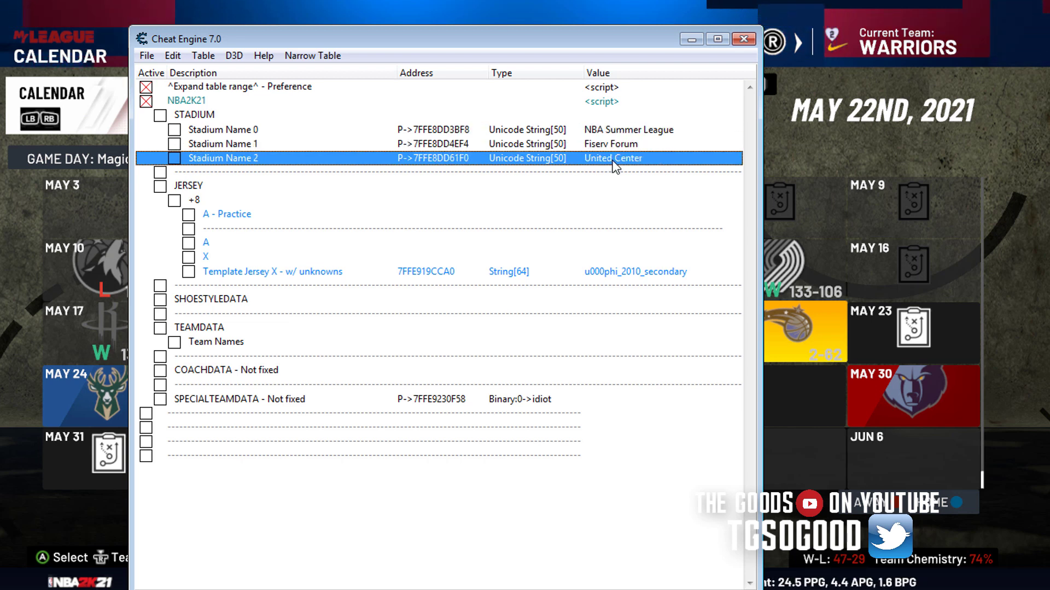
Enable TEAMDATA, Team Names and group A to reveal Team name 0 (WARRIORS).
left_click(159, 328)
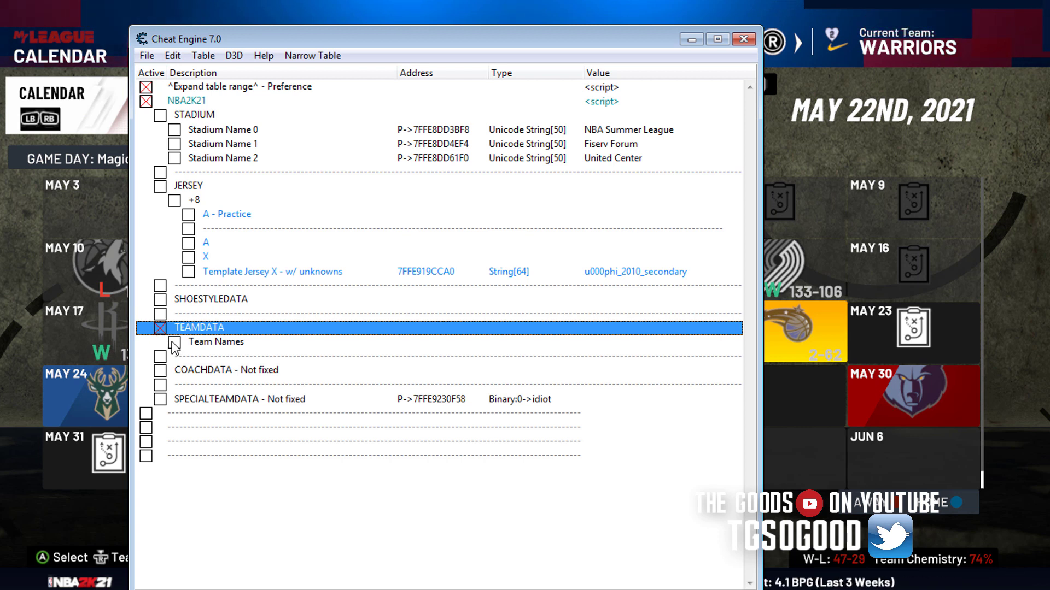
left_click(174, 342)
left_click(189, 356)
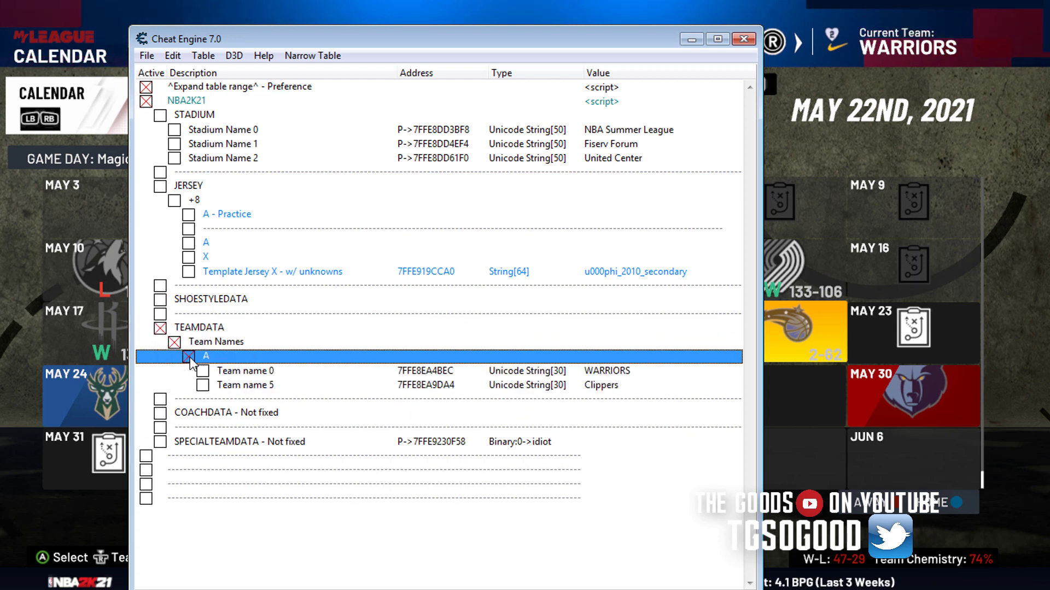
left_click(558, 372)
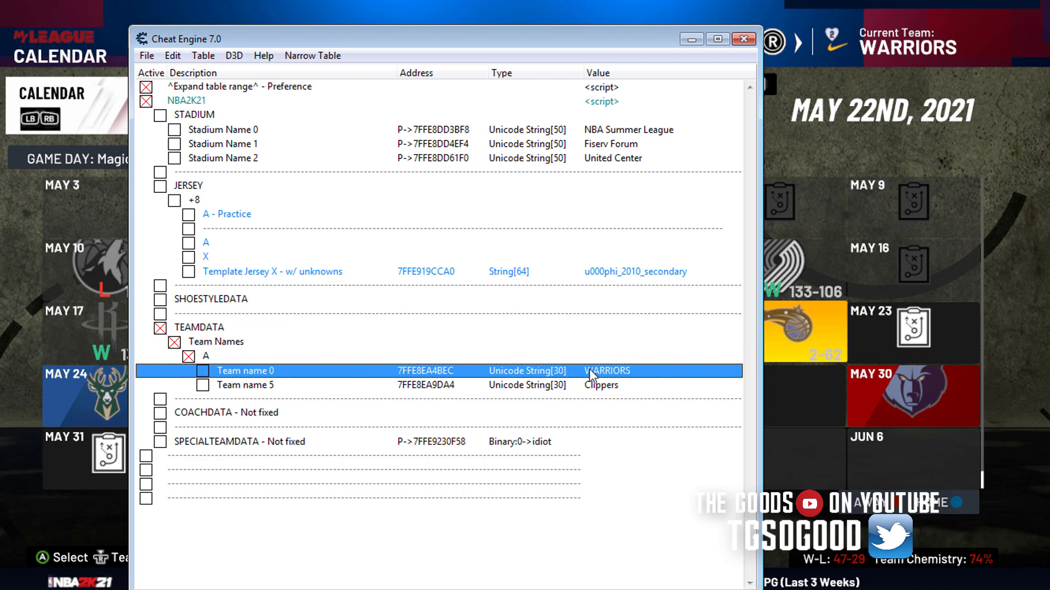
left_click(201, 372)
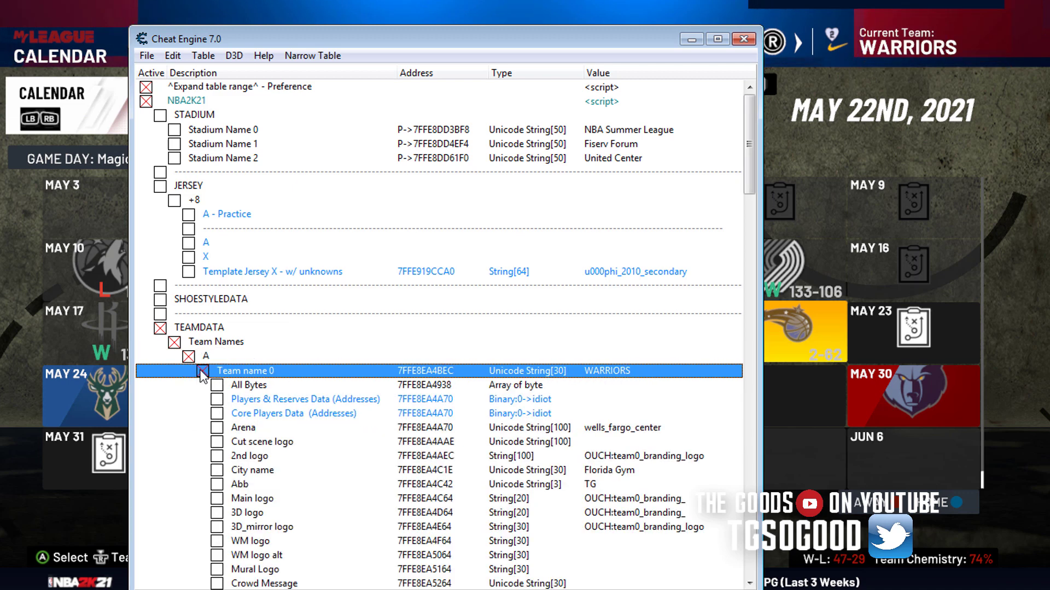
left_click(202, 372)
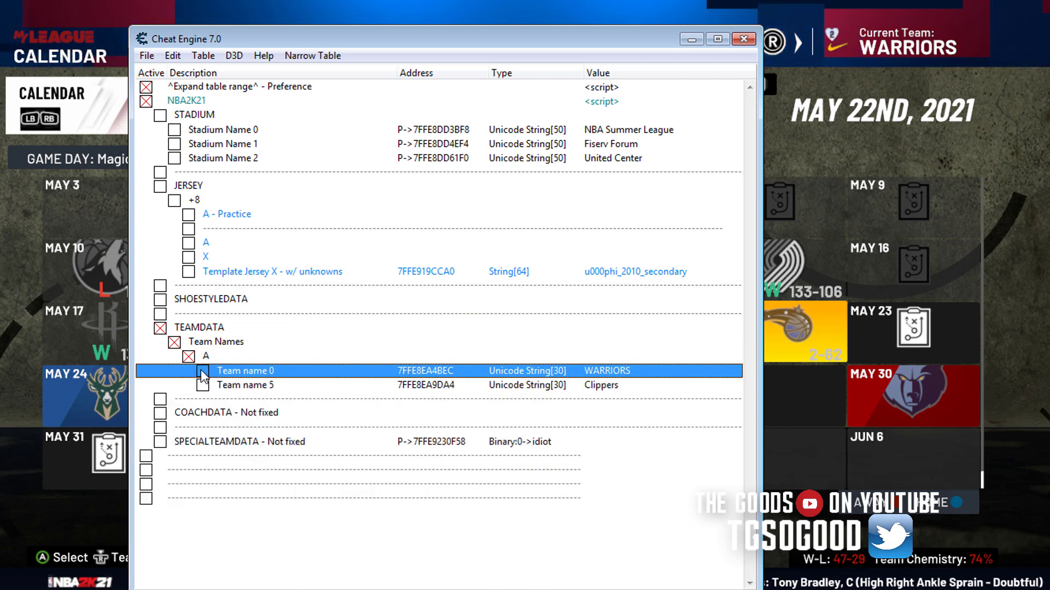
Change Team name 0's value from WARRIORS to 76ers, then return to the game calendar.
double_click(605, 373)
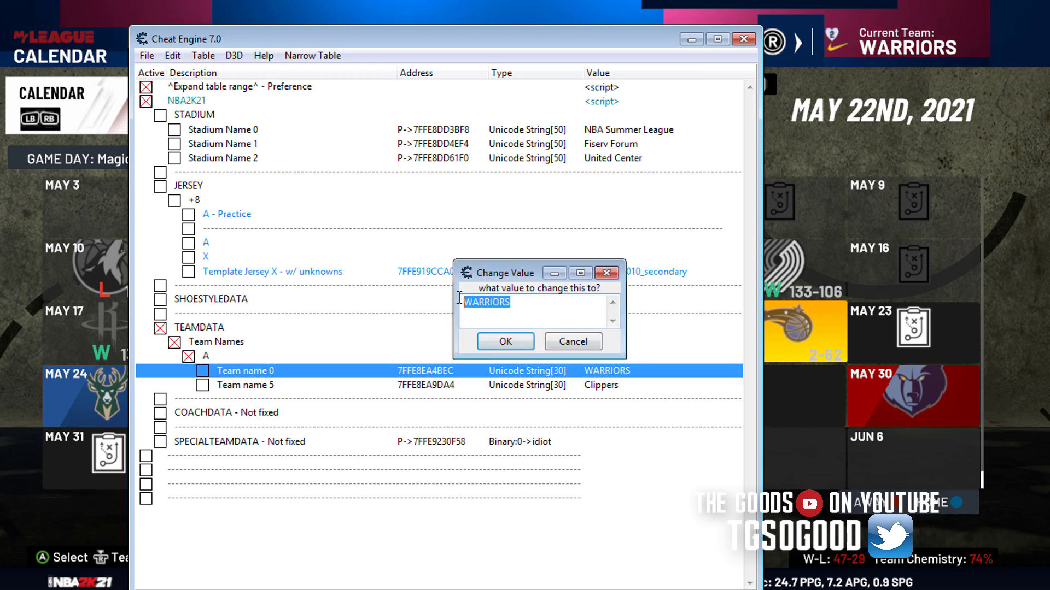
type("7")
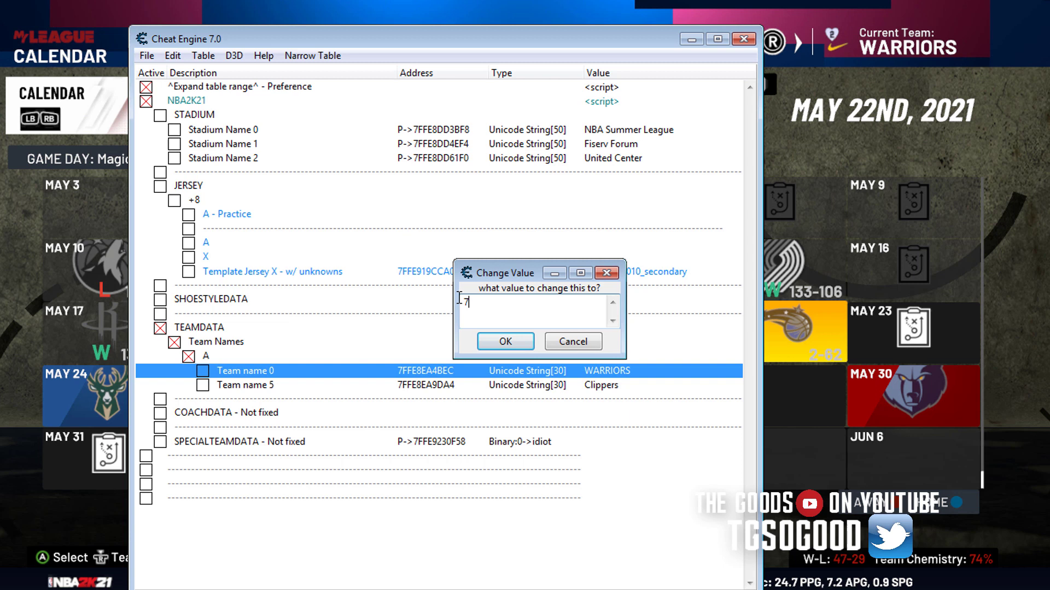
type("6ers")
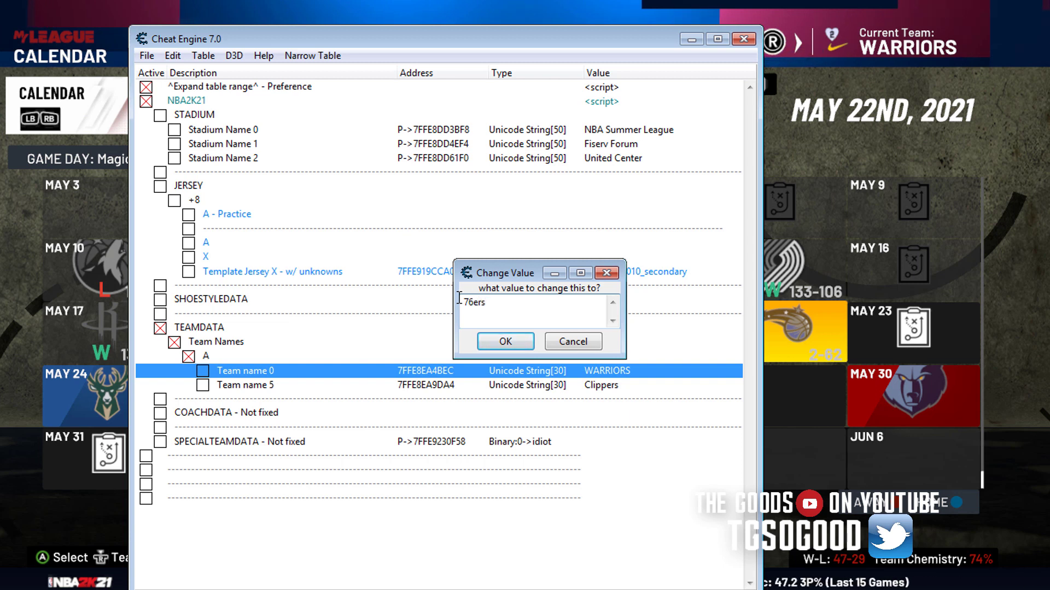
left_click(504, 343)
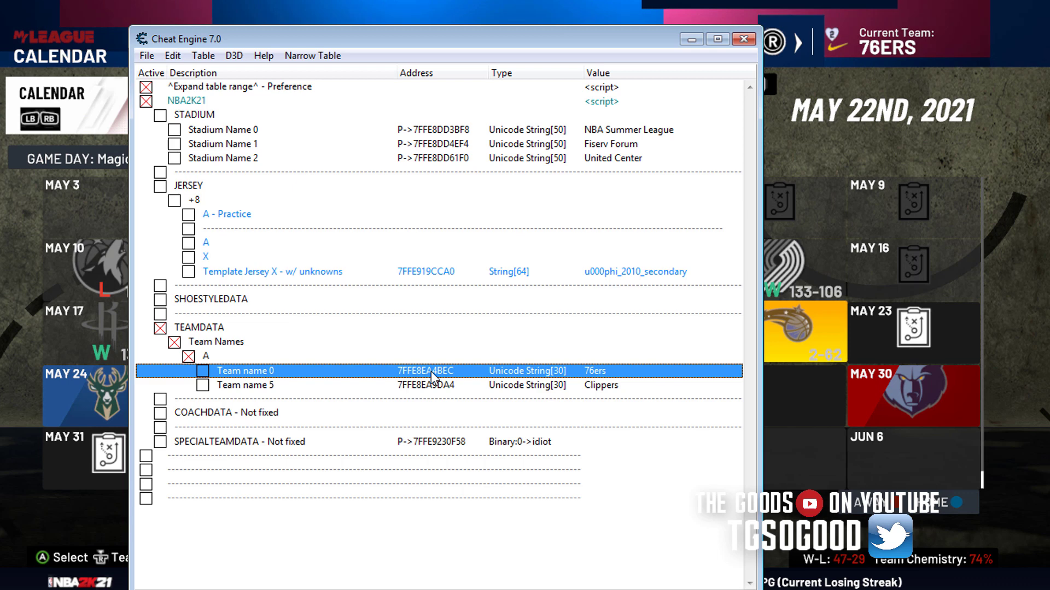
left_click(860, 185)
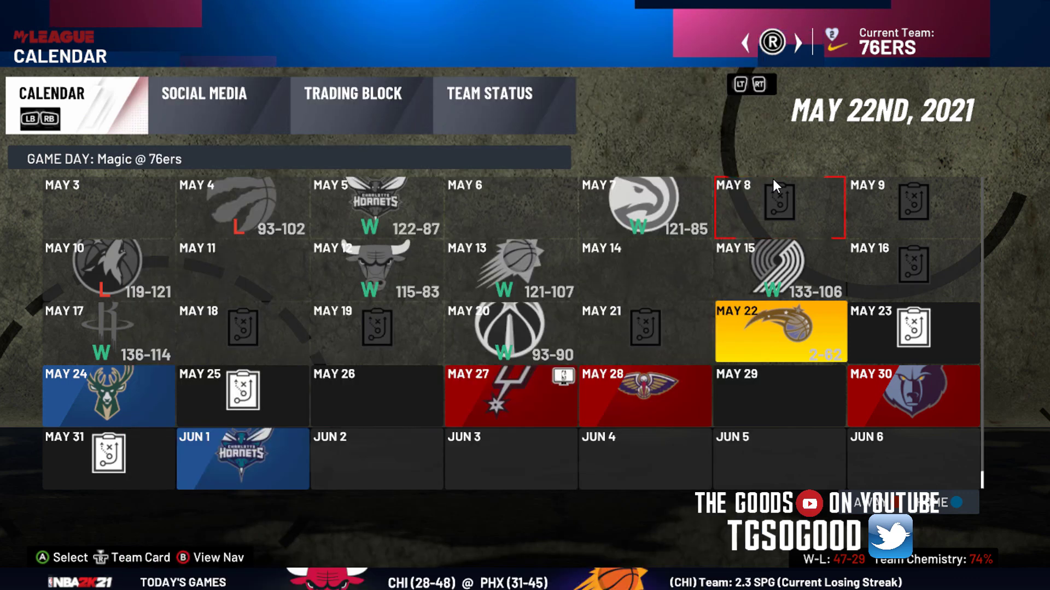
Switch the game's current team to the Bucks and edit Team name 0's address offset.
key("Right")
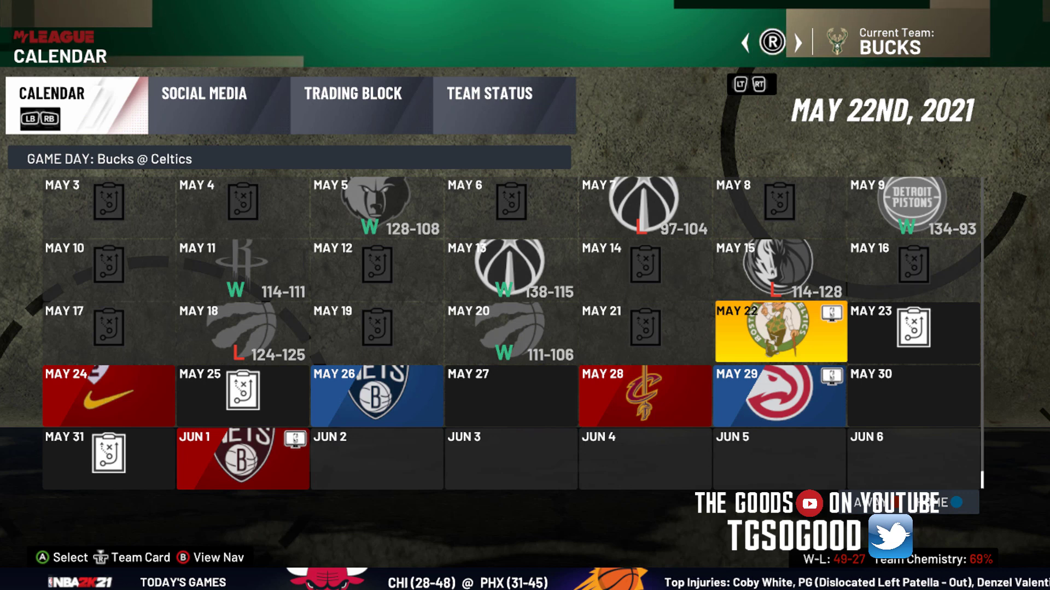
key("alt+Tab")
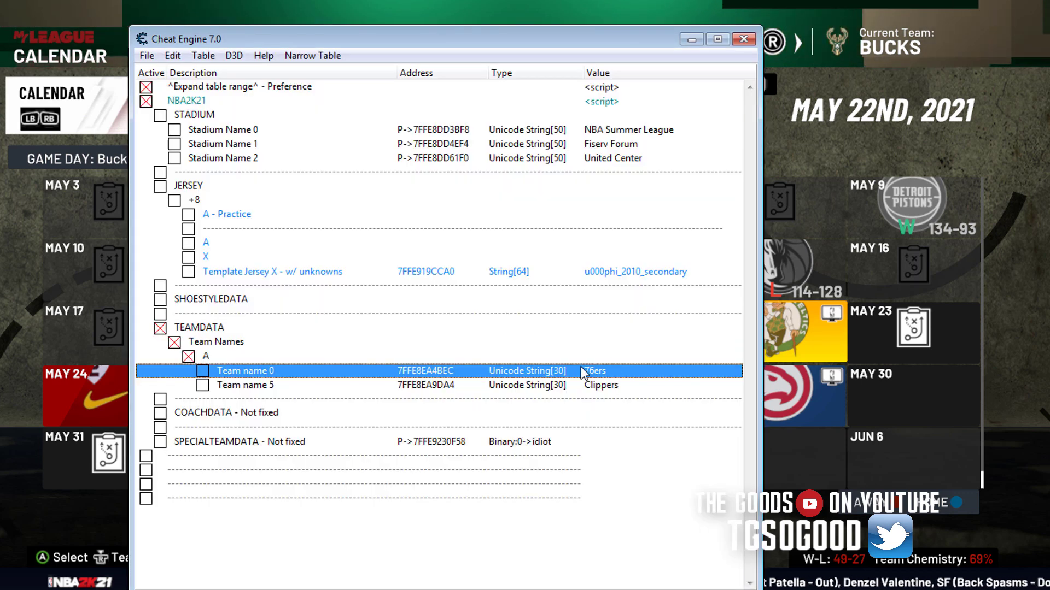
double_click(422, 372)
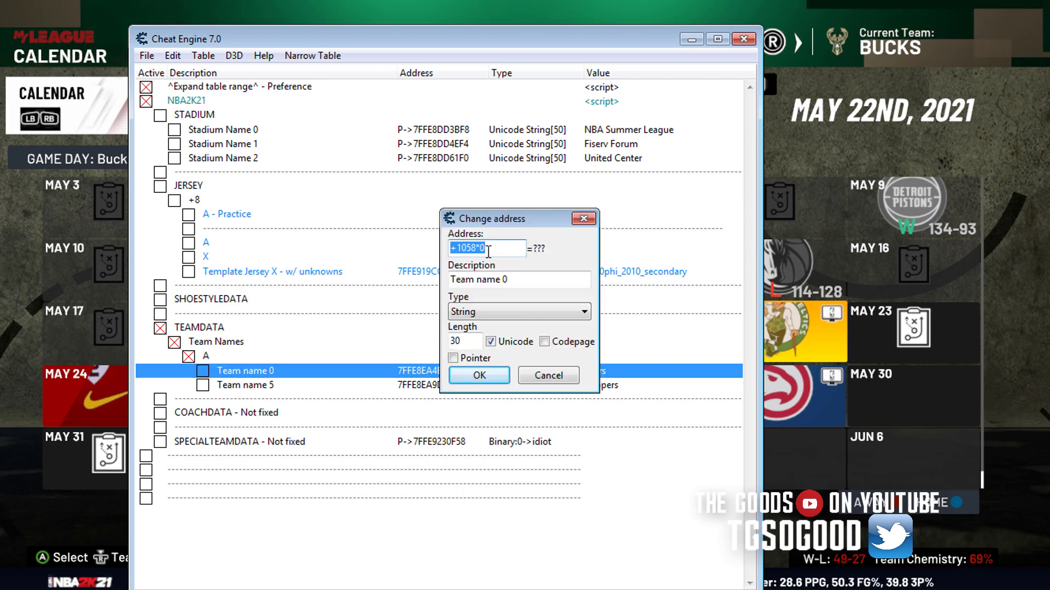
left_click(471, 251)
left_click(480, 248)
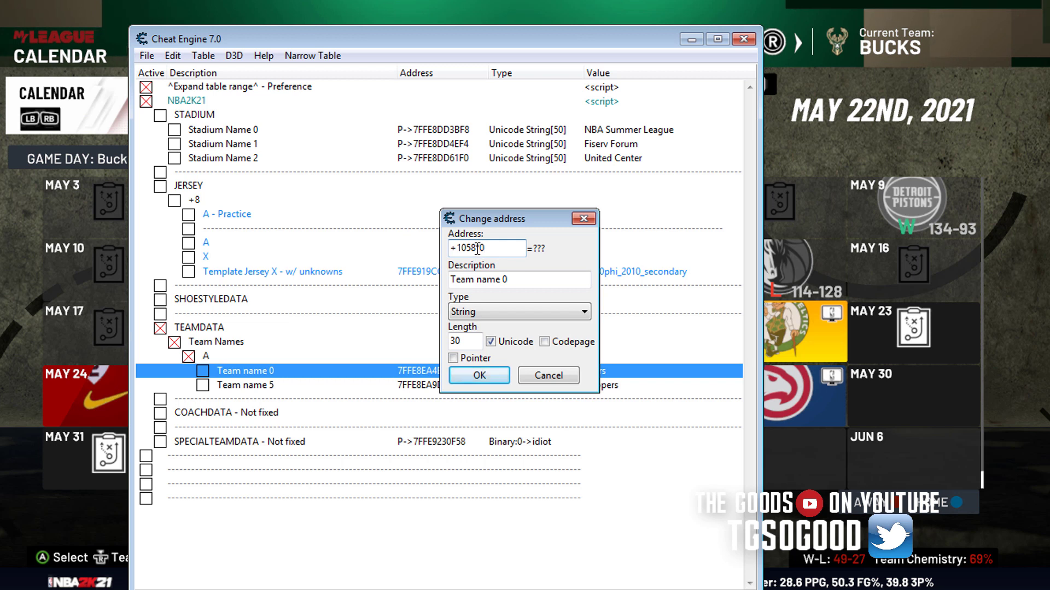
left_click(480, 249)
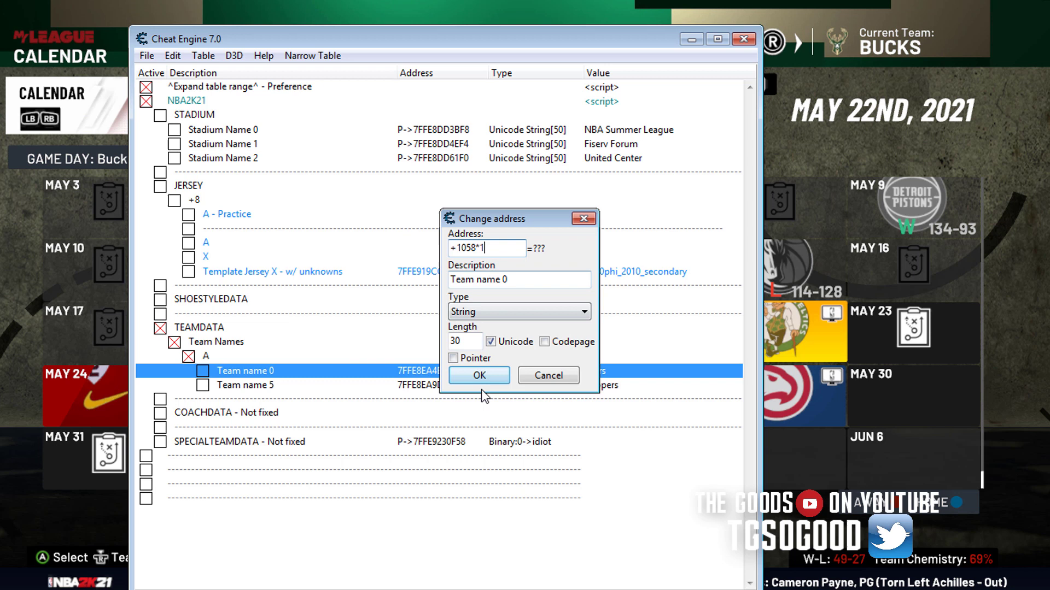
left_click(489, 382)
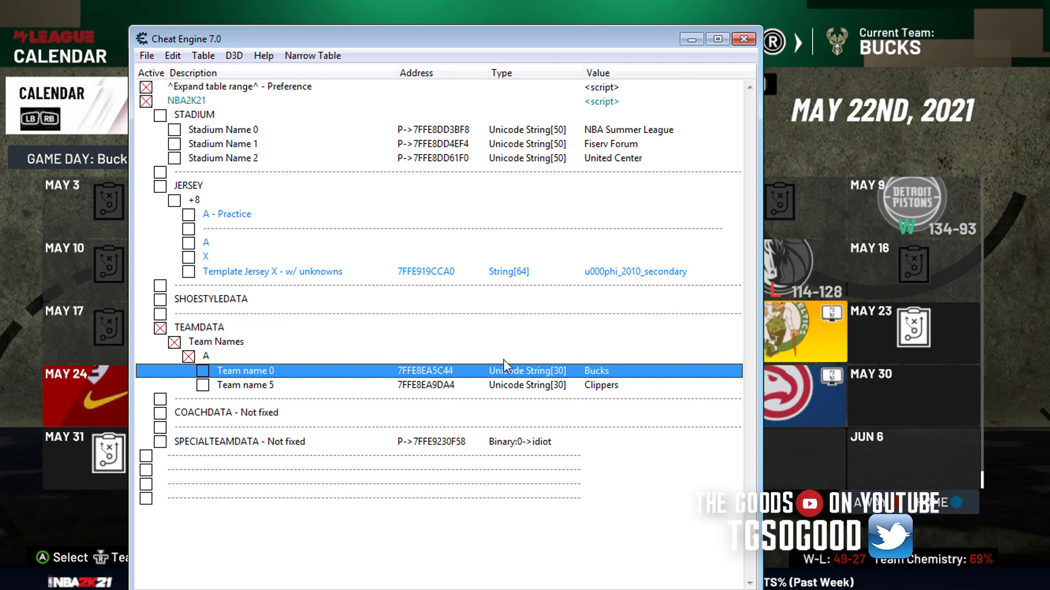
Set Team name 0's team index after +1058* to 9 so it reads Hornets.
double_click(429, 370)
left_click(488, 247)
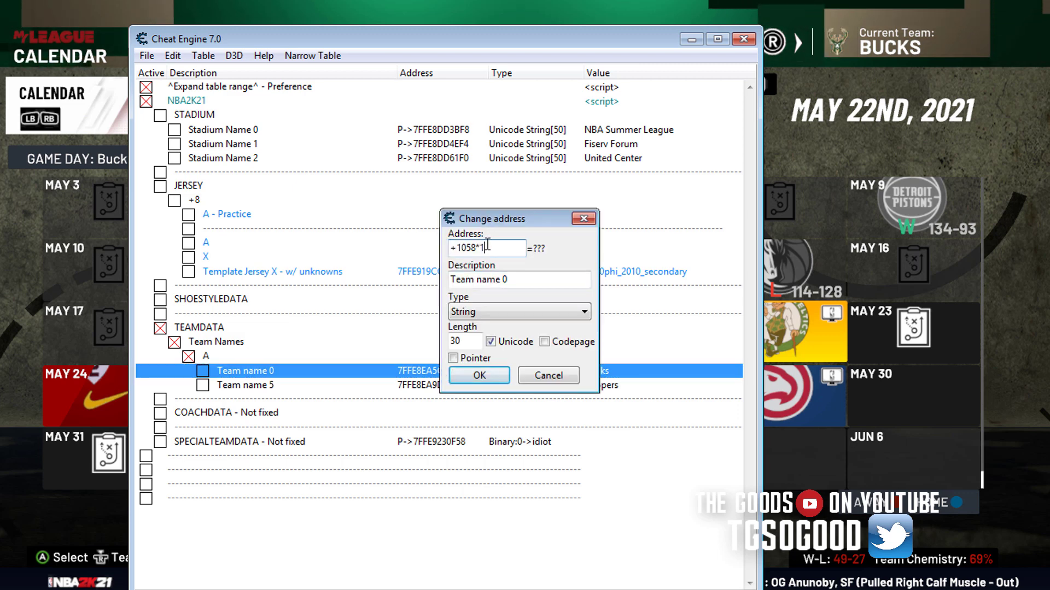
type("9")
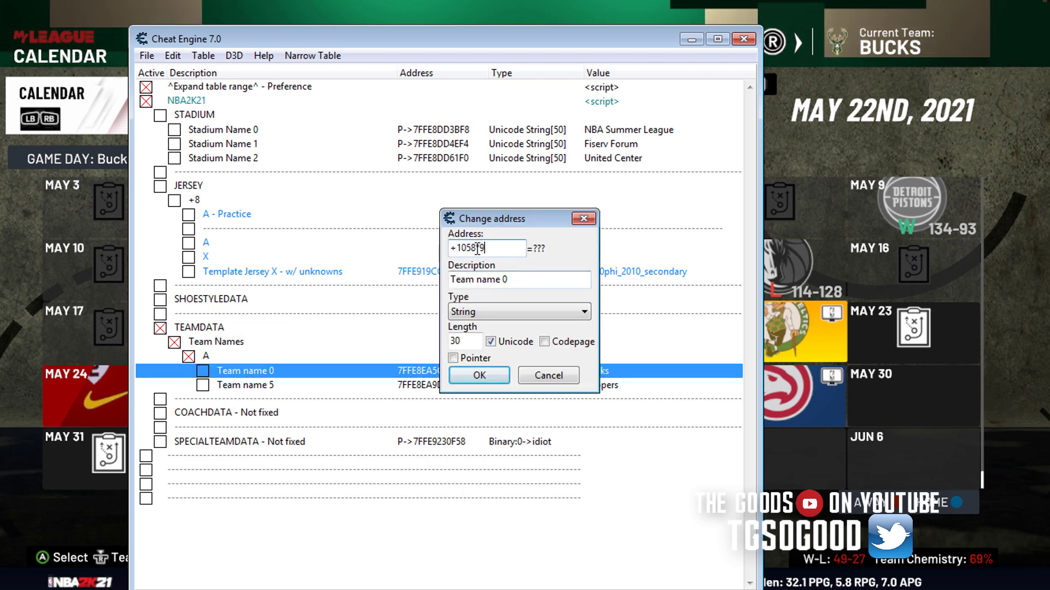
left_click(480, 376)
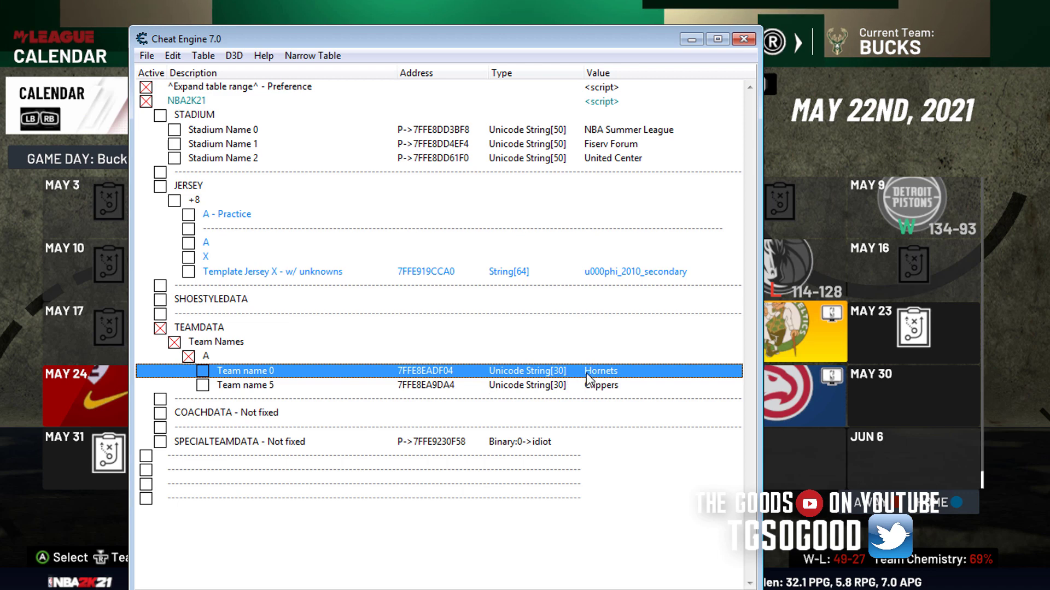
Cycle the game calendar's current team through the Hawks and Heat.
left_click(899, 134)
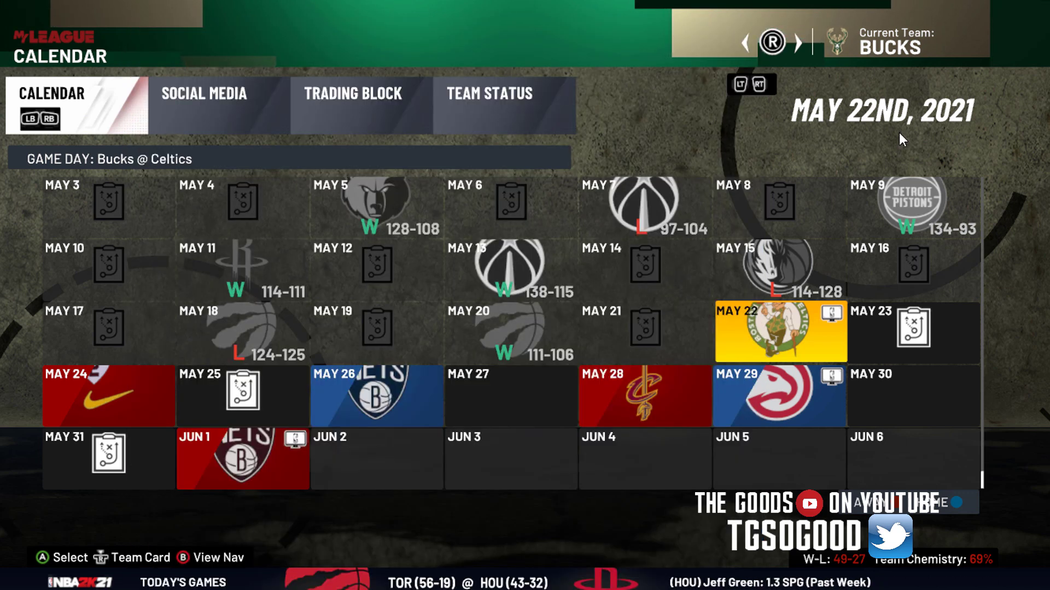
key("Right")
key("Right")
key("Right")
key("Right")
key("Right")
key("Right")
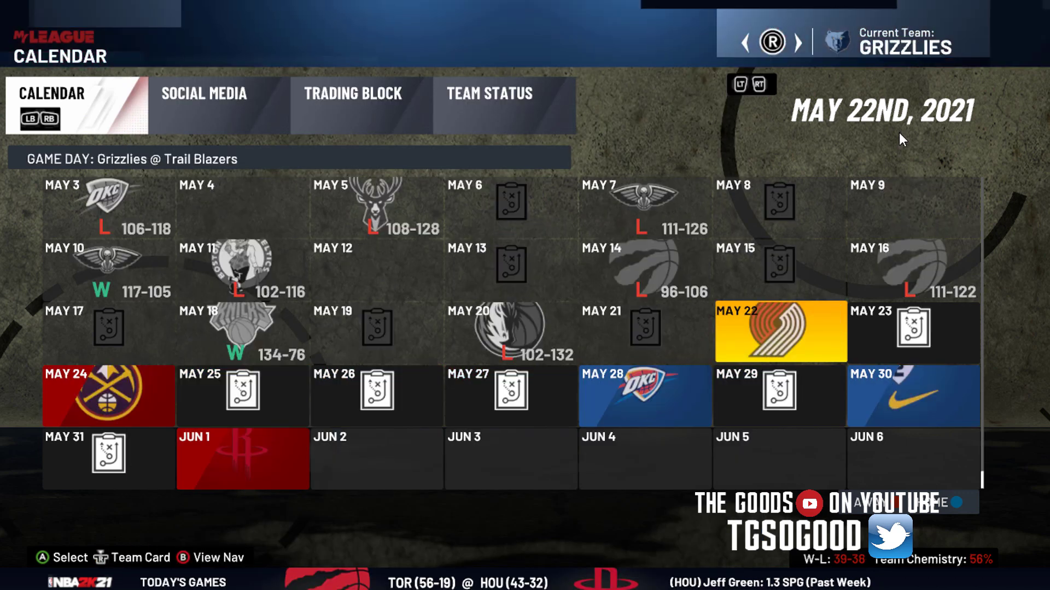
key("Right")
key("Left")
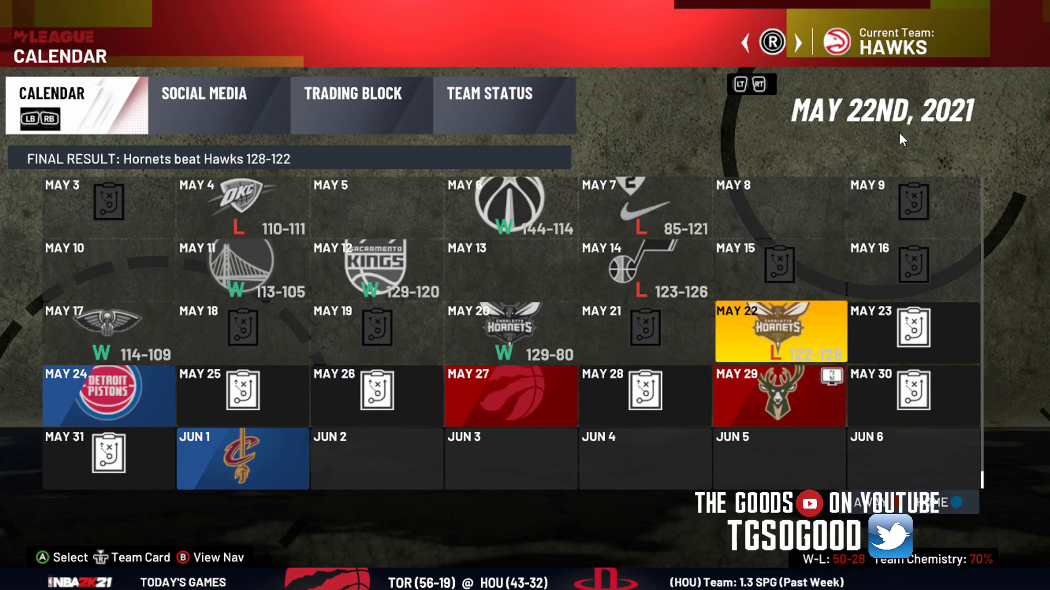
key("Right")
key("Right")
key("Right")
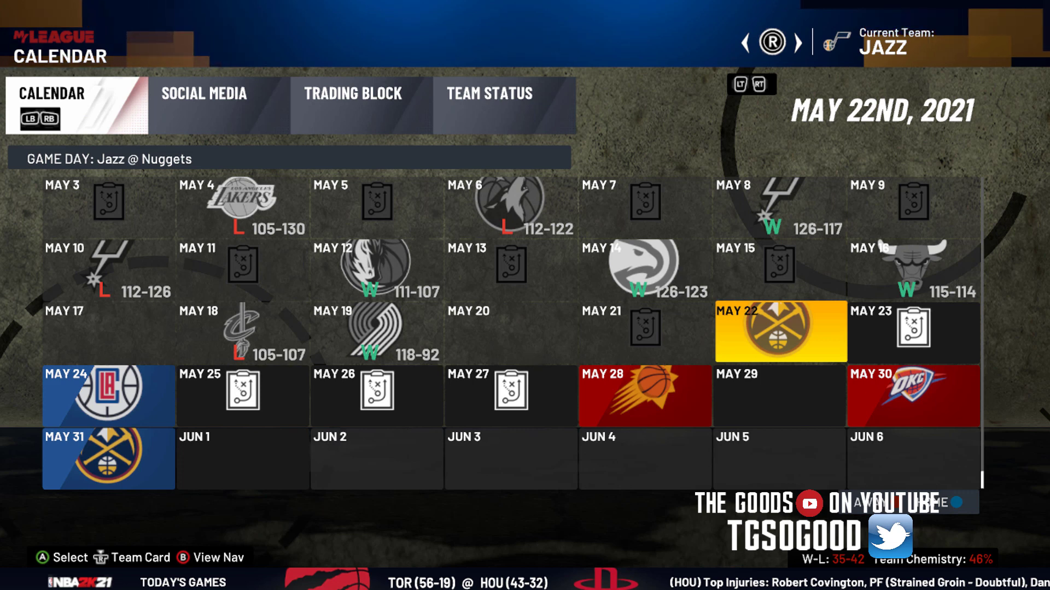
Change Team name 0's index from 9 to 10 so it reads Nets, then reopen its address settings.
key("alt+Tab")
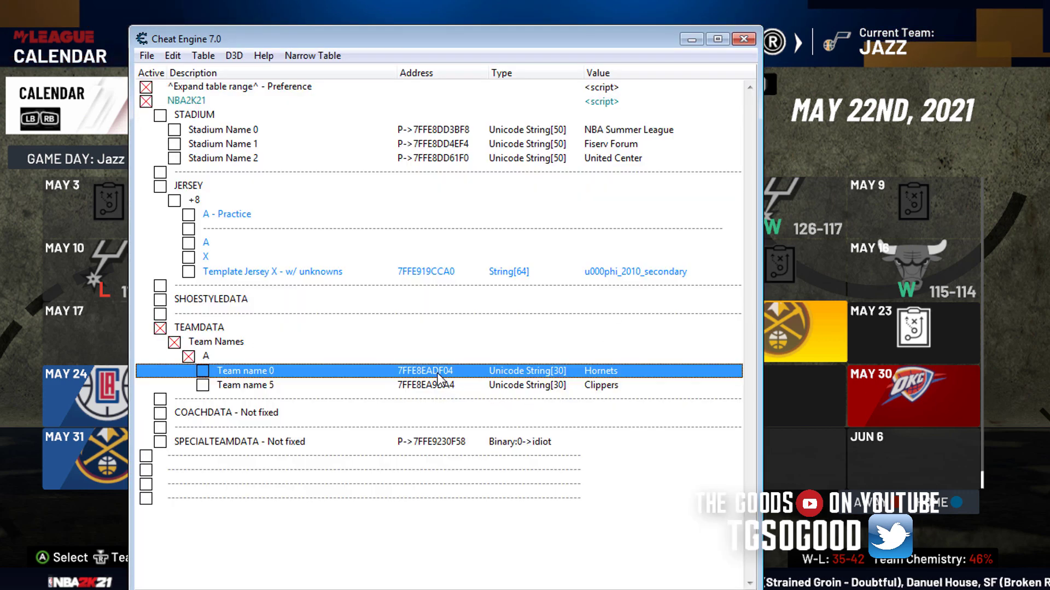
double_click(418, 371)
double_click(490, 248)
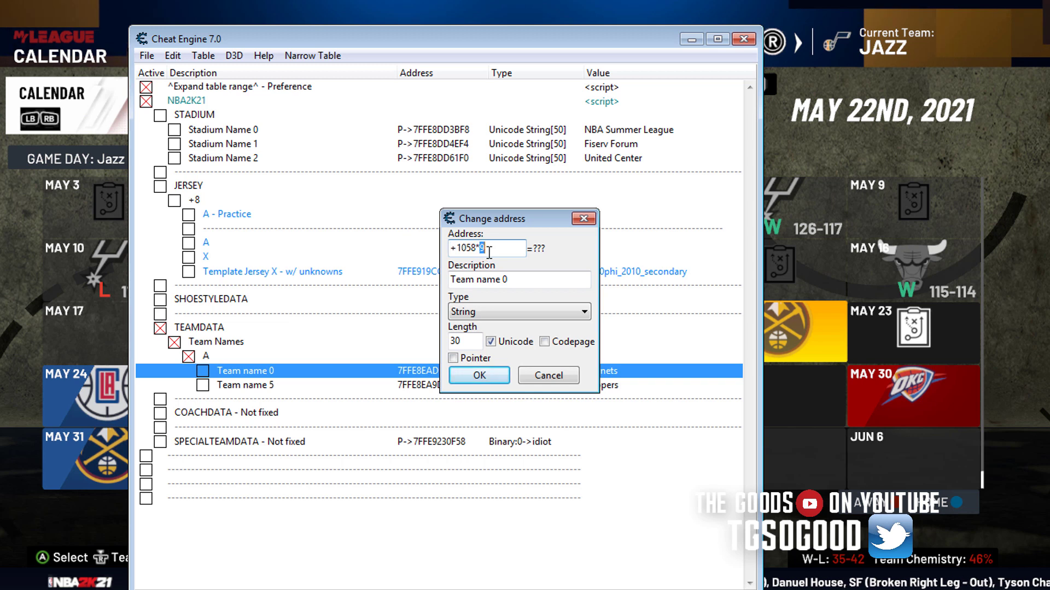
type("10")
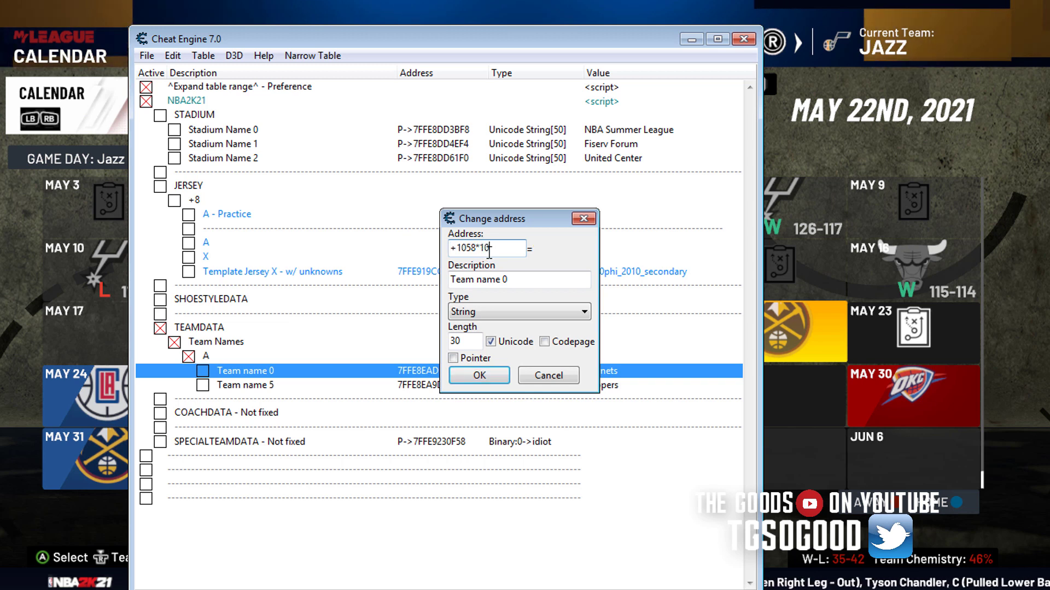
left_click(480, 375)
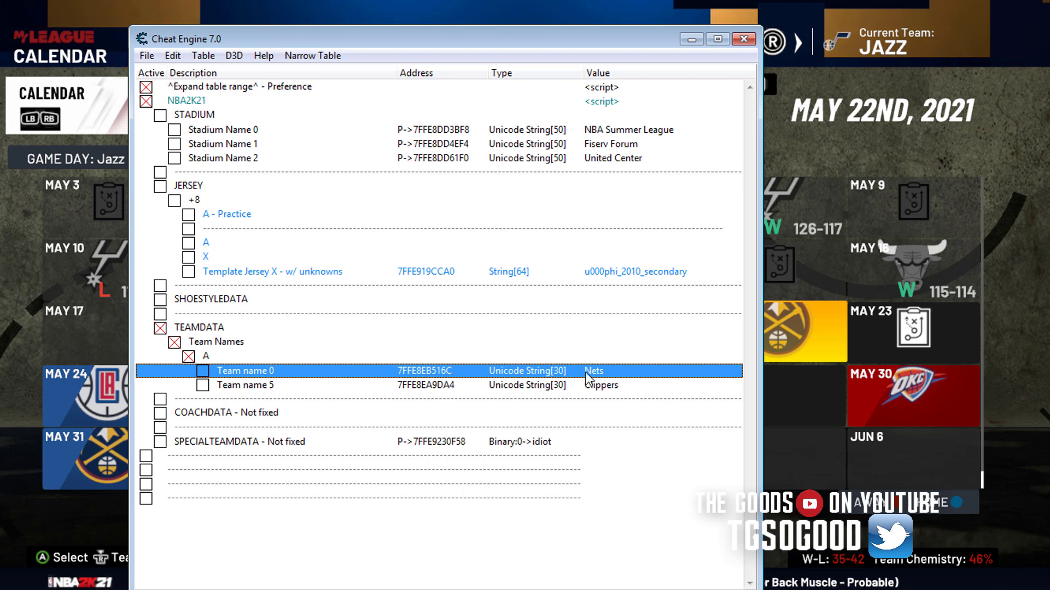
double_click(438, 370)
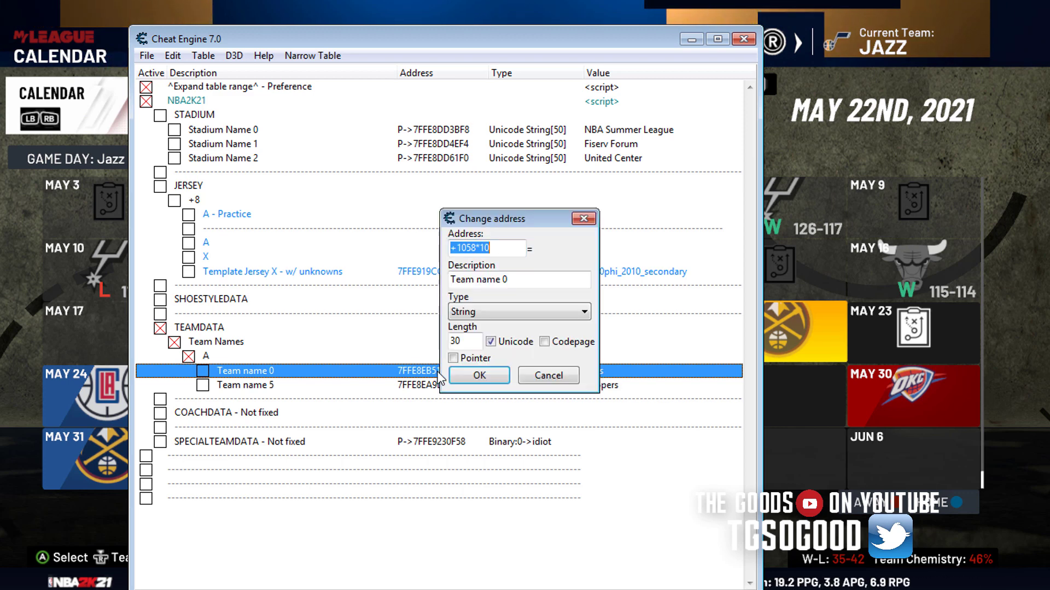
left_click(485, 246)
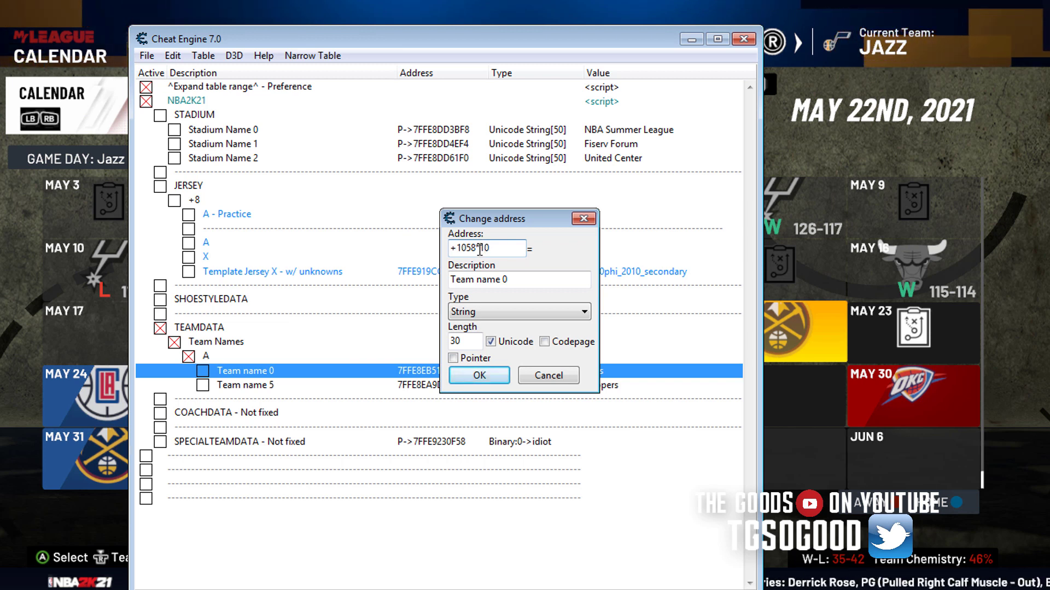
key("alt+Tab")
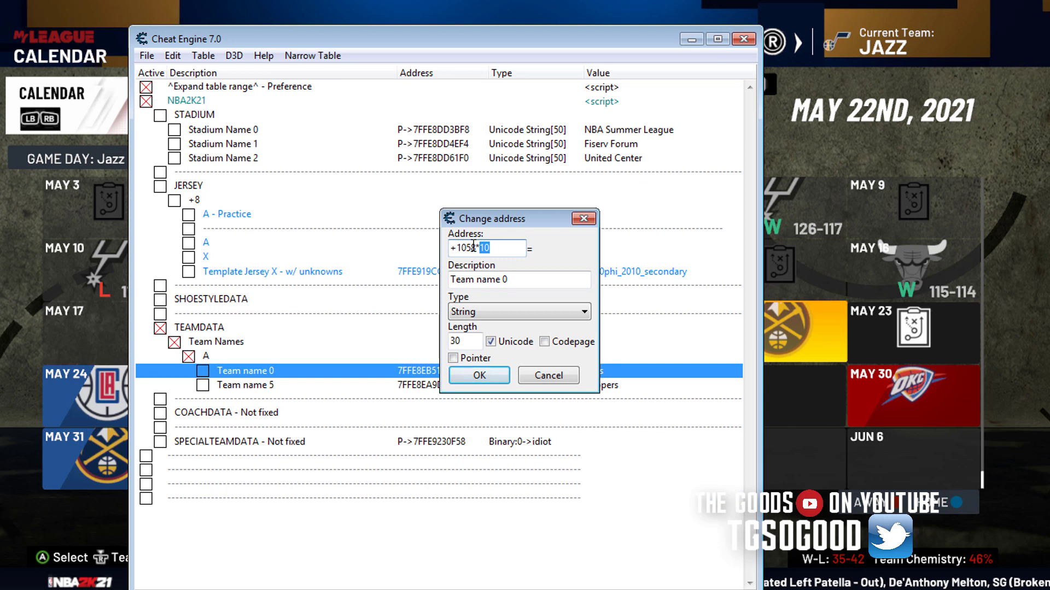
Set Team name 0's index to a (Jazz), restore it to 9 (Hornets), and return to the game.
type("a")
left_click(480, 376)
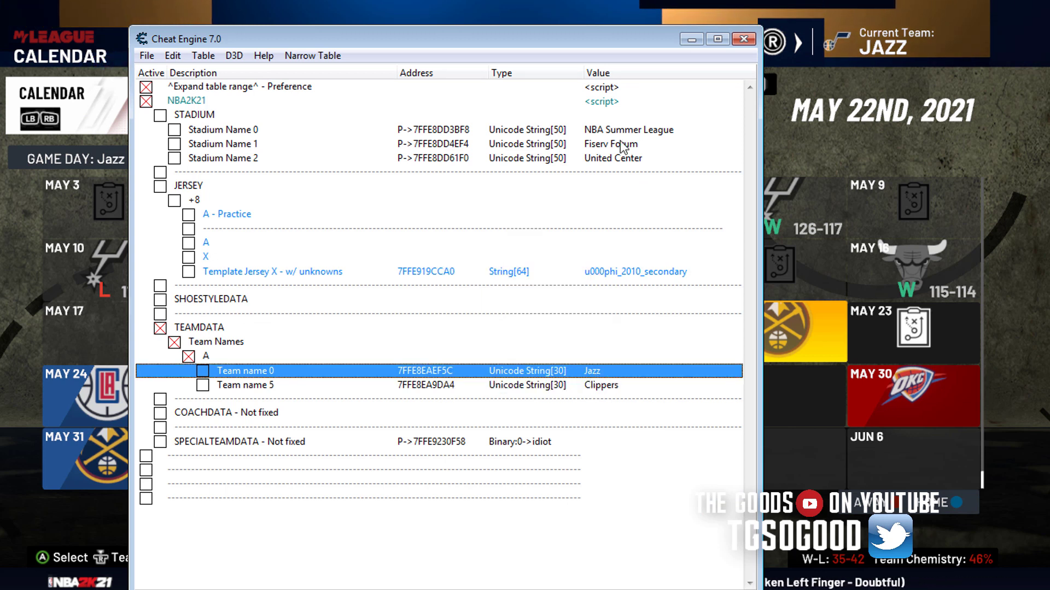
double_click(451, 372)
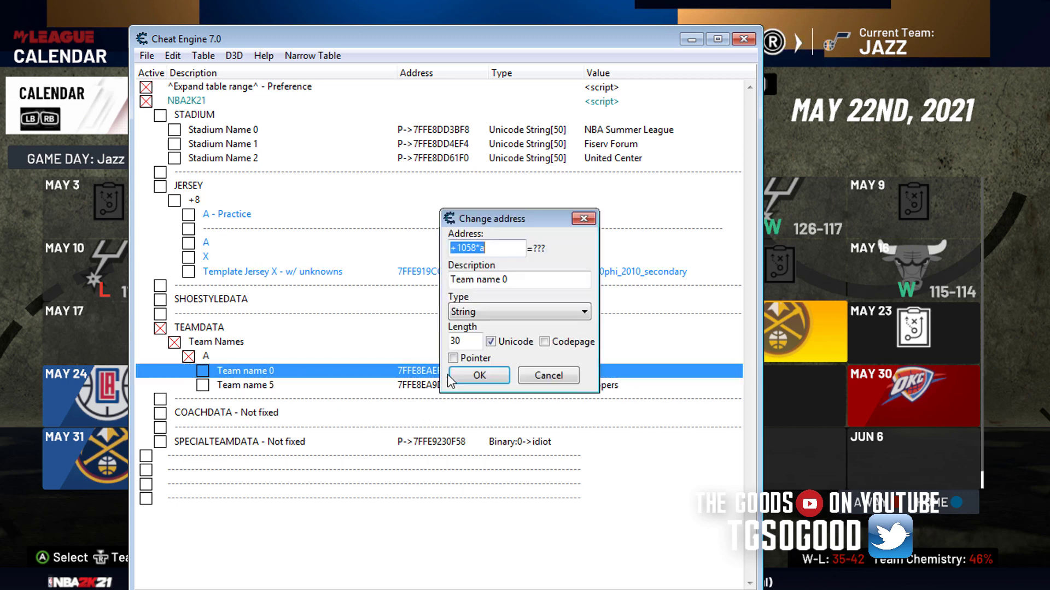
left_click(498, 249)
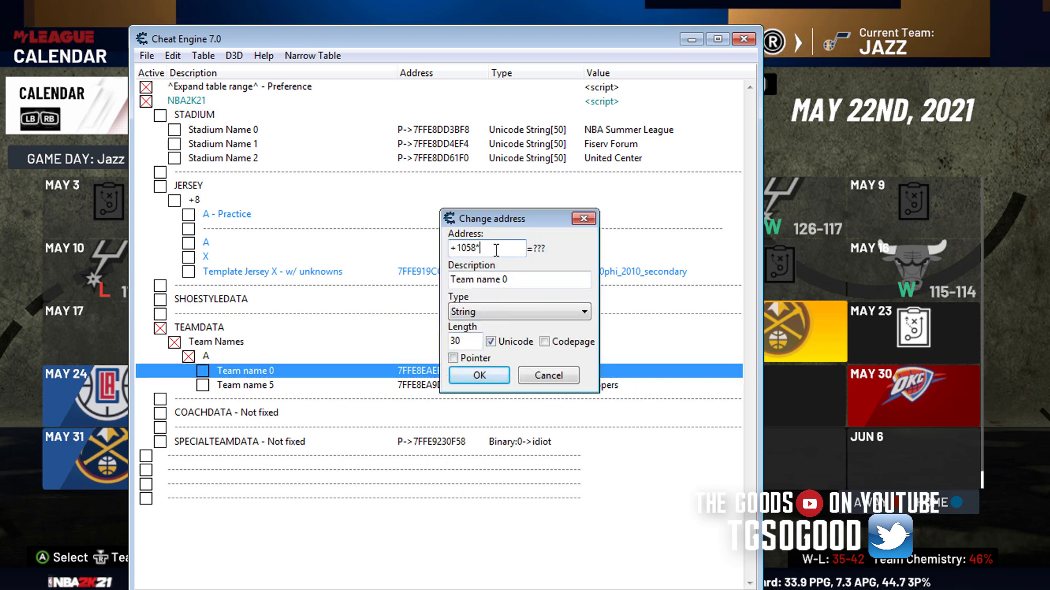
type("9")
left_click(479, 376)
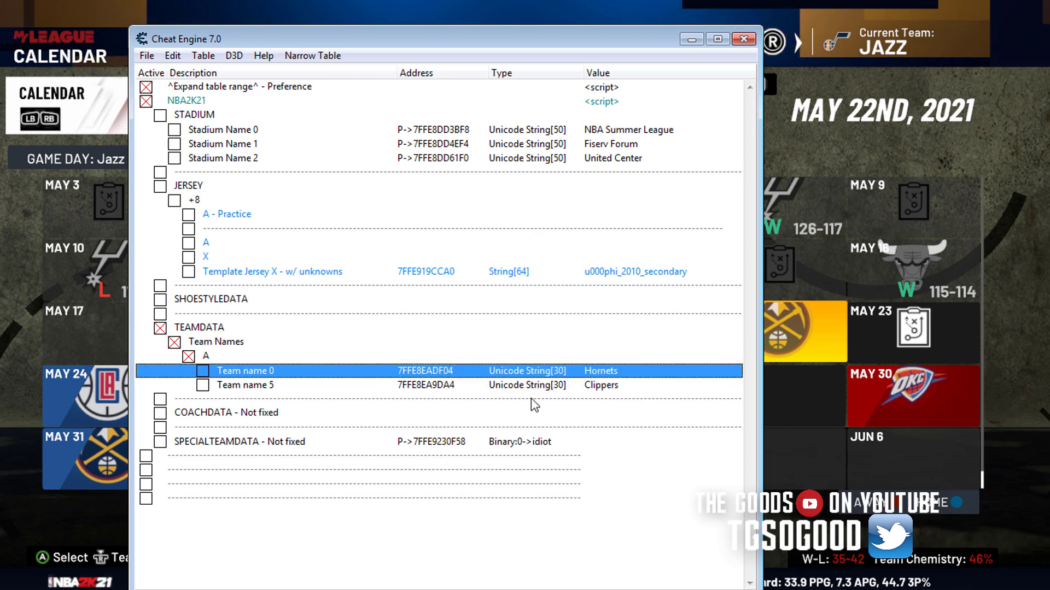
left_click(823, 136)
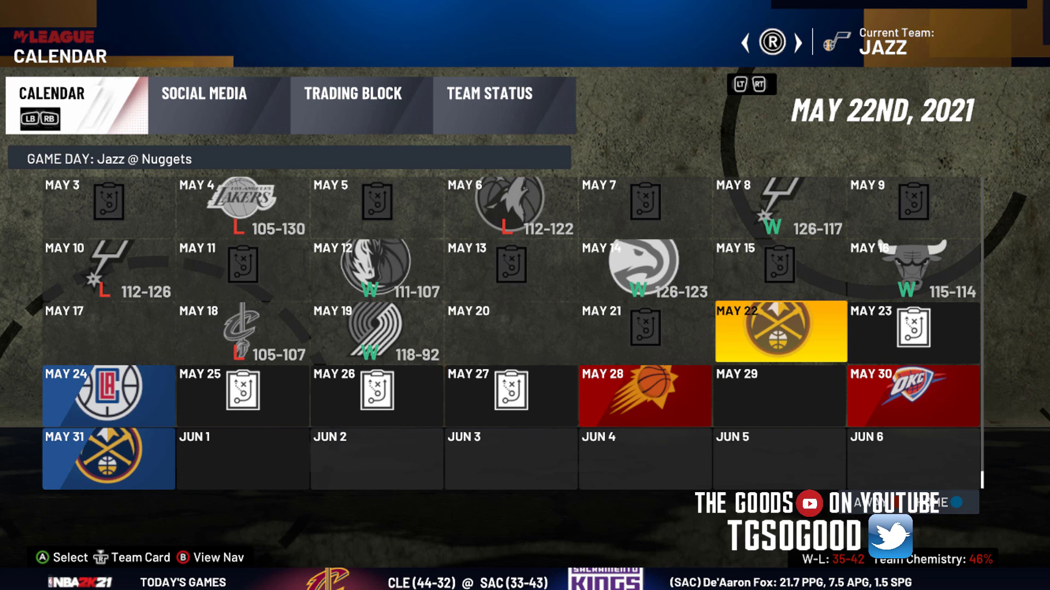
Set Team name 0's team index to F so it reads Mavericks.
key("alt+Tab")
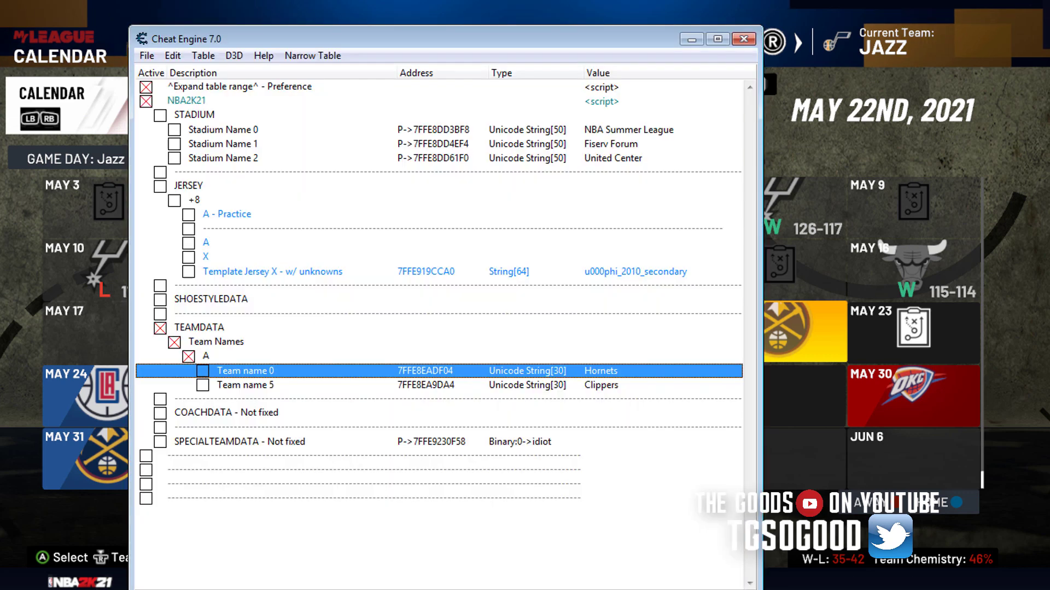
double_click(444, 372)
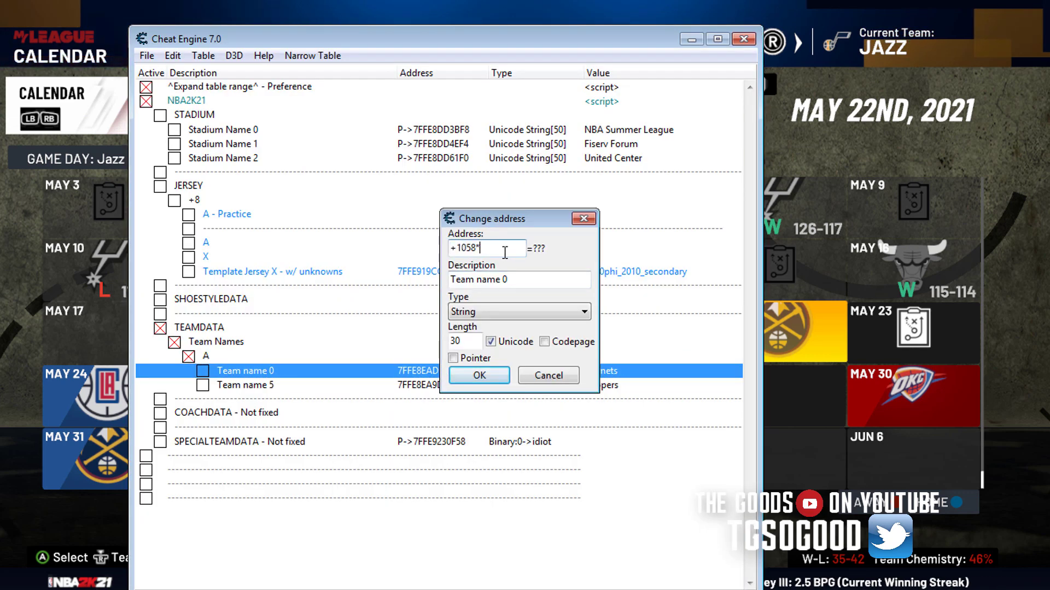
type("F")
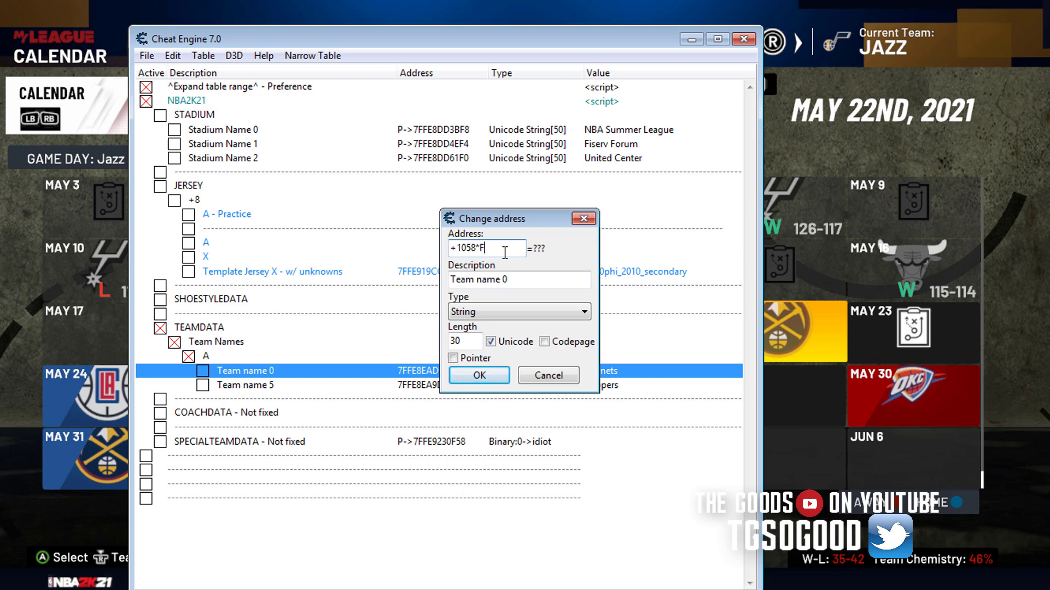
left_click(479, 376)
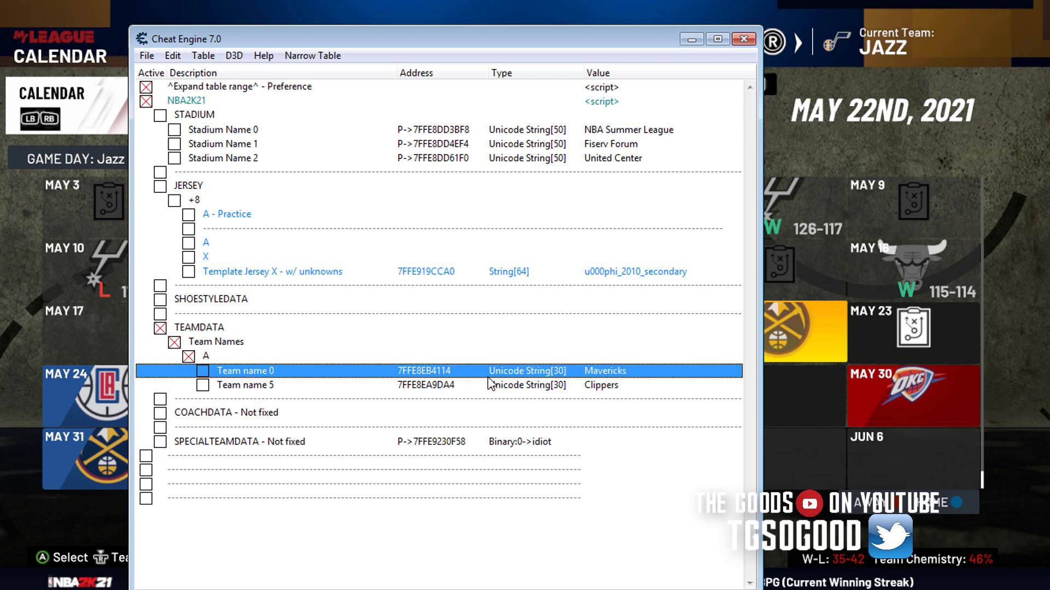
Cycle the game's current team past the Mavericks to the Nets.
left_click(905, 117)
key("Right")
key("Right")
key("Right")
key("Right")
key("Right")
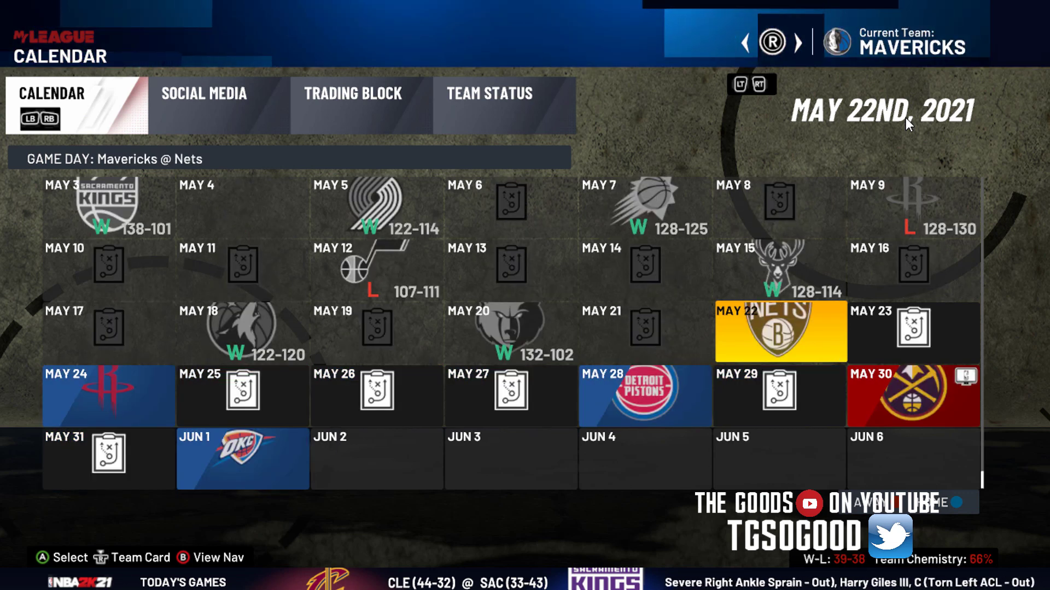
key("Right")
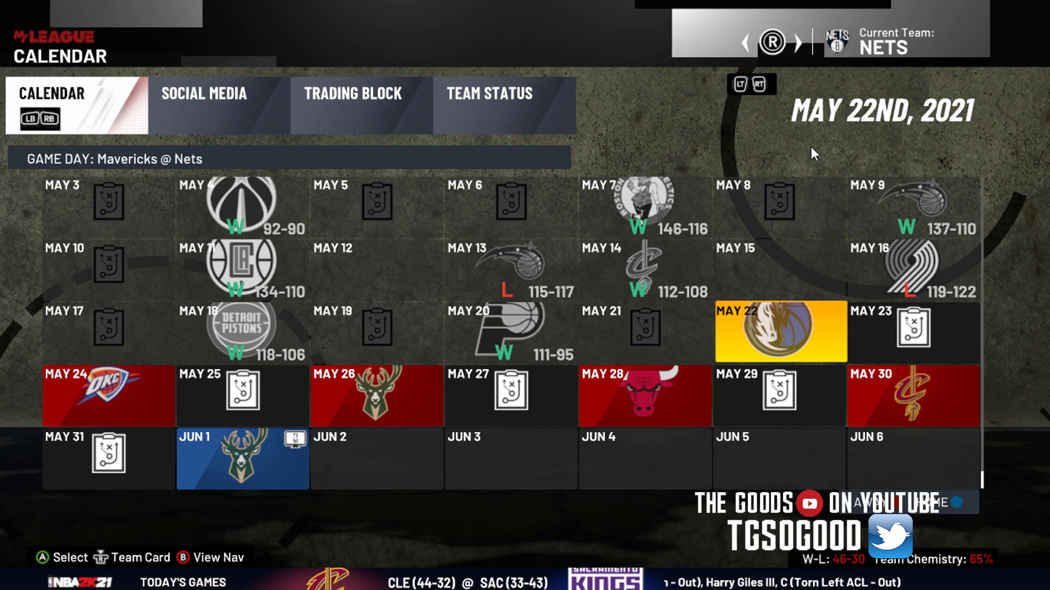
key("alt+Tab")
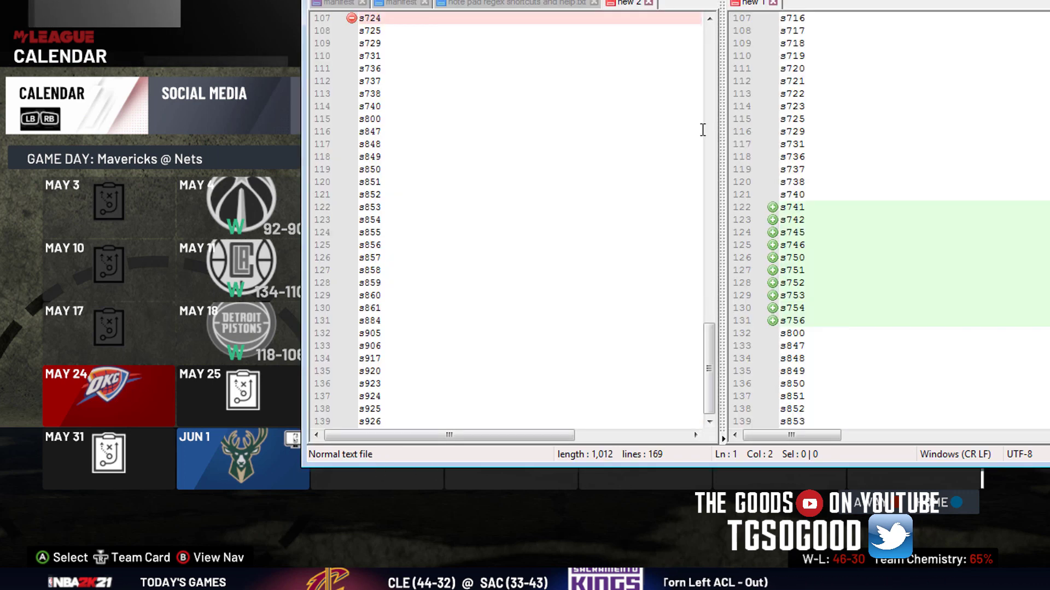
key("alt+Tab")
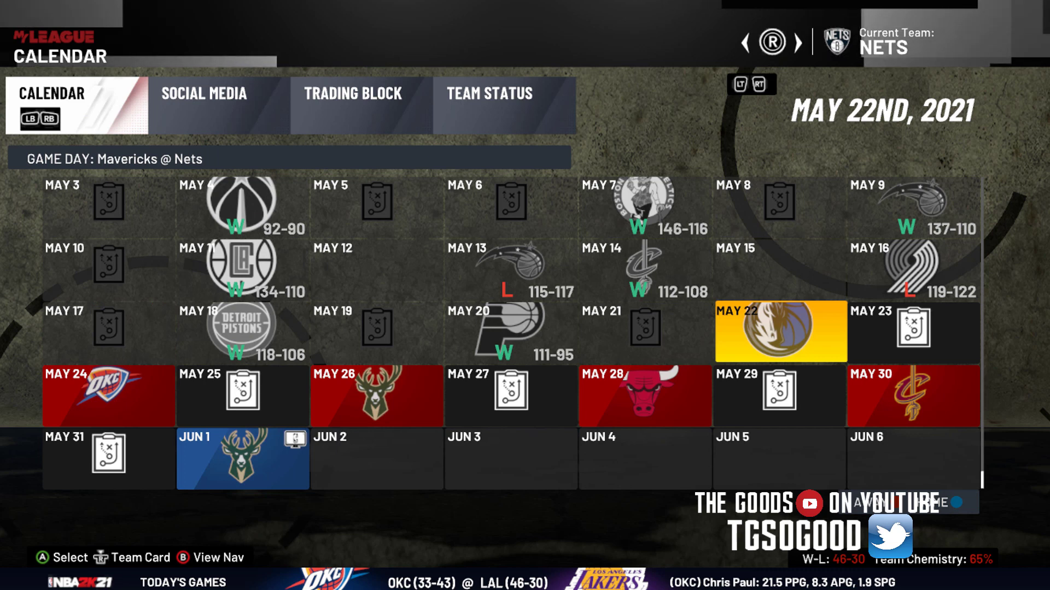
Apply team index g to Team name 0 so it reads 76ers.
key("alt+Tab")
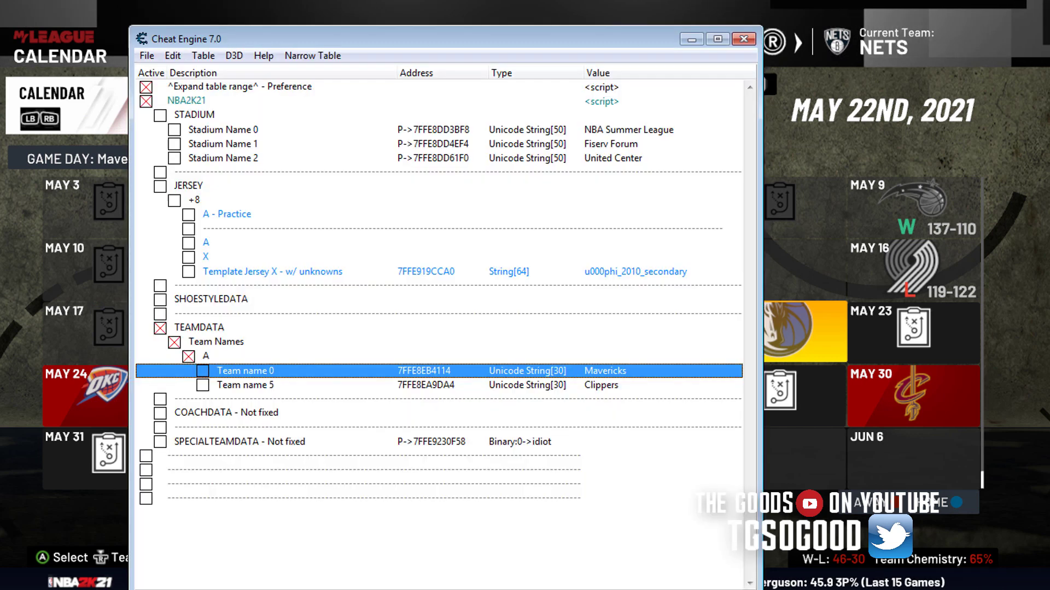
double_click(444, 376)
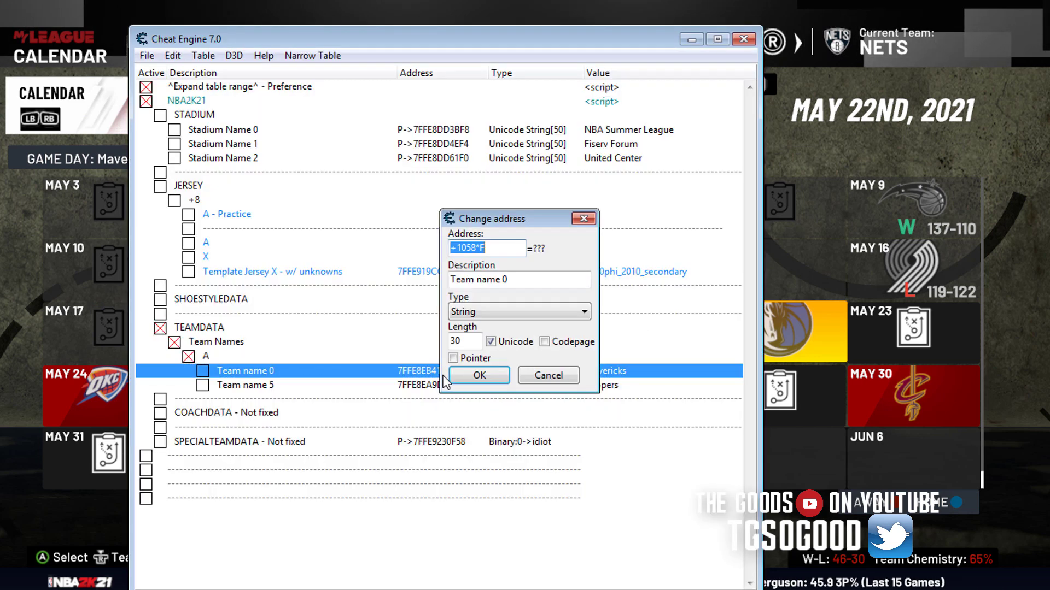
left_click(496, 249)
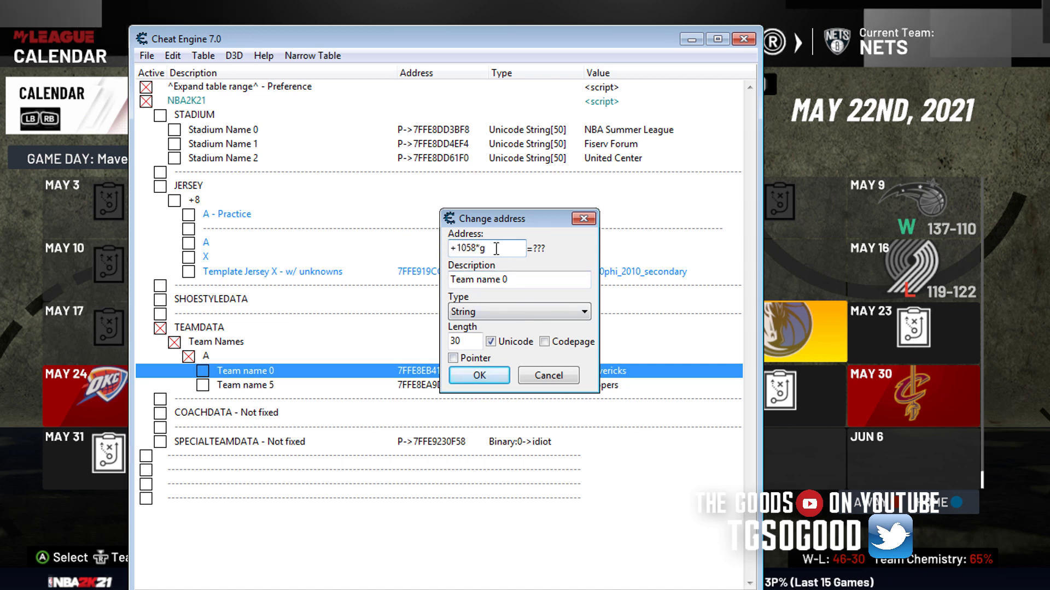
key("Return")
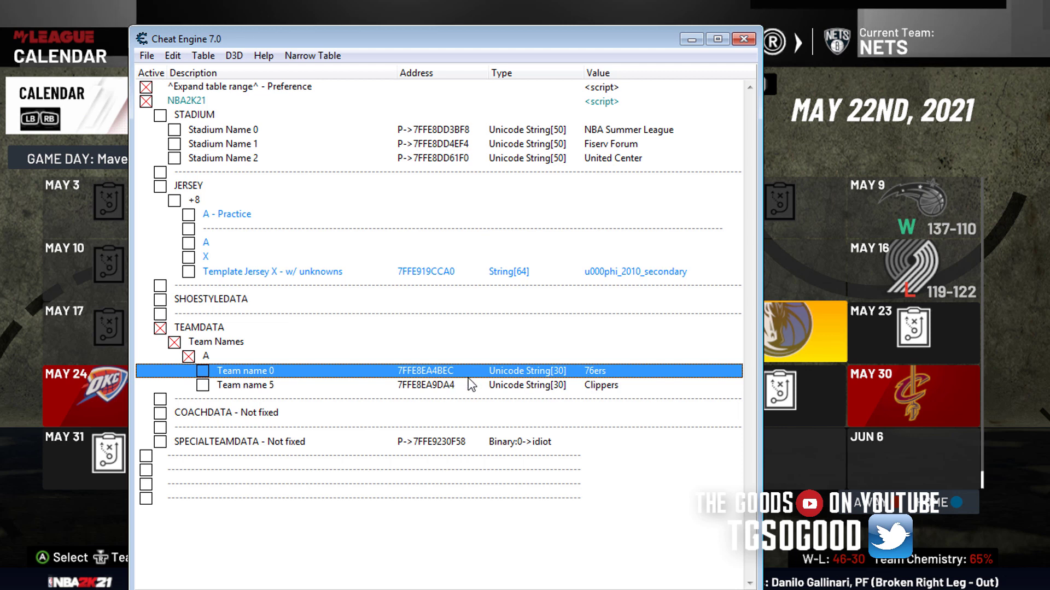
Set Team name 0's team index to 10 so it reads the Nets name.
double_click(459, 371)
left_click(493, 249)
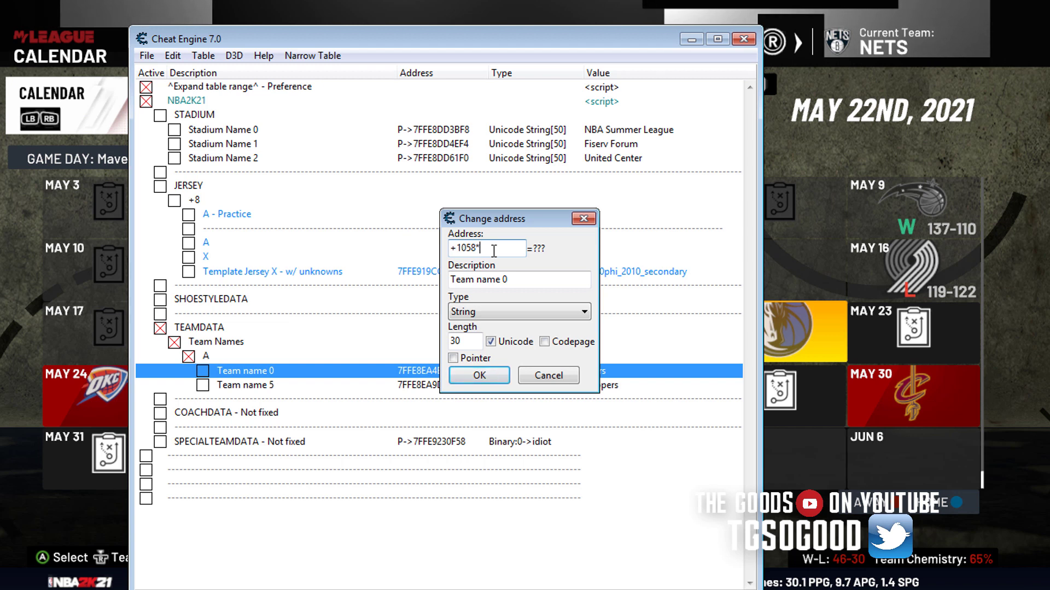
type("10")
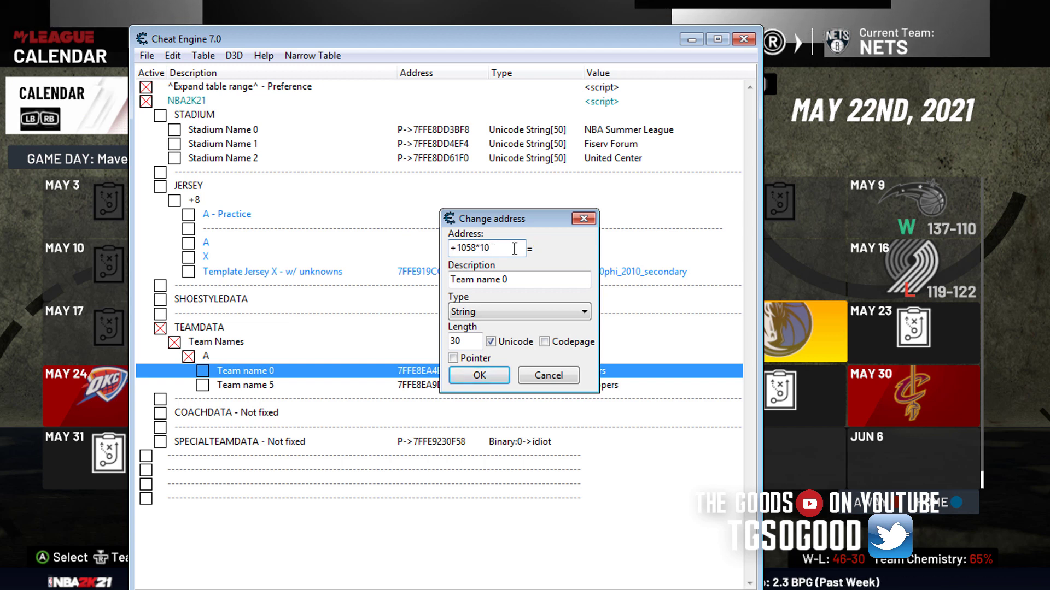
left_click(479, 376)
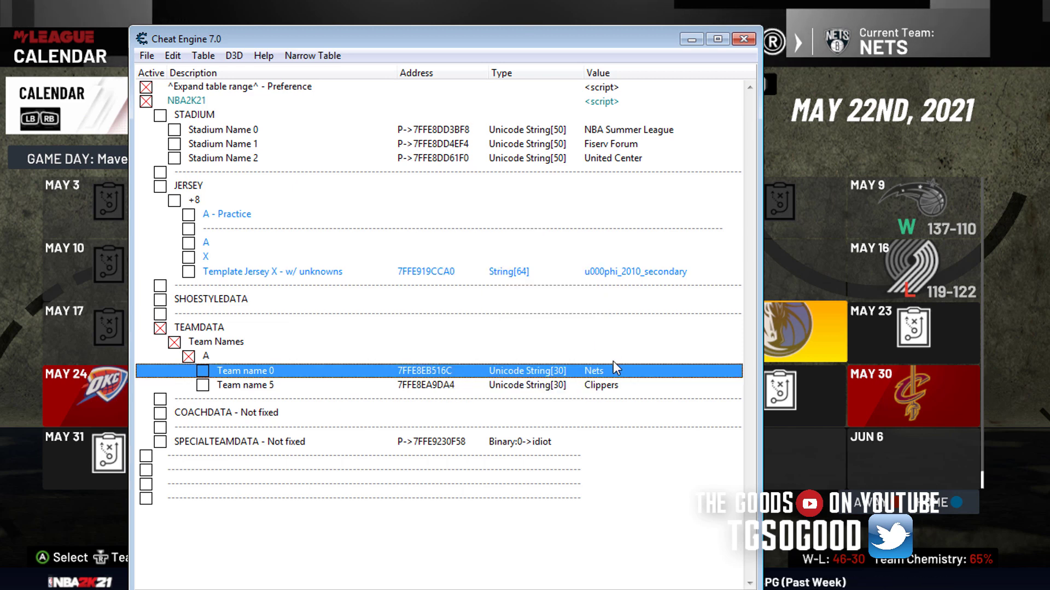
Toggle the game's current team between Mavericks and Nets, ending on Nets.
left_click(923, 139)
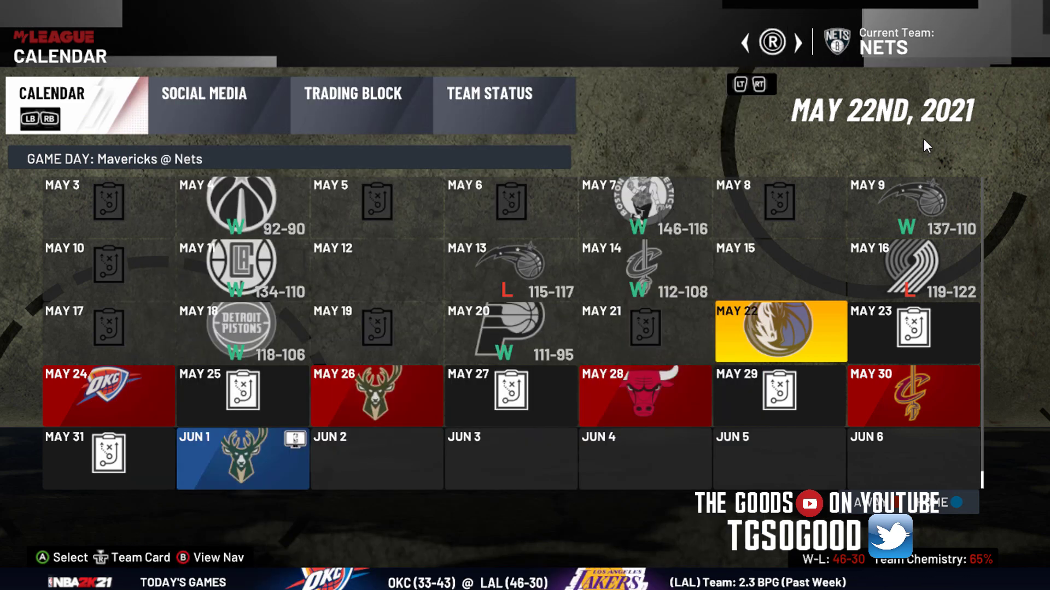
key("Right")
key("Left")
key("Right")
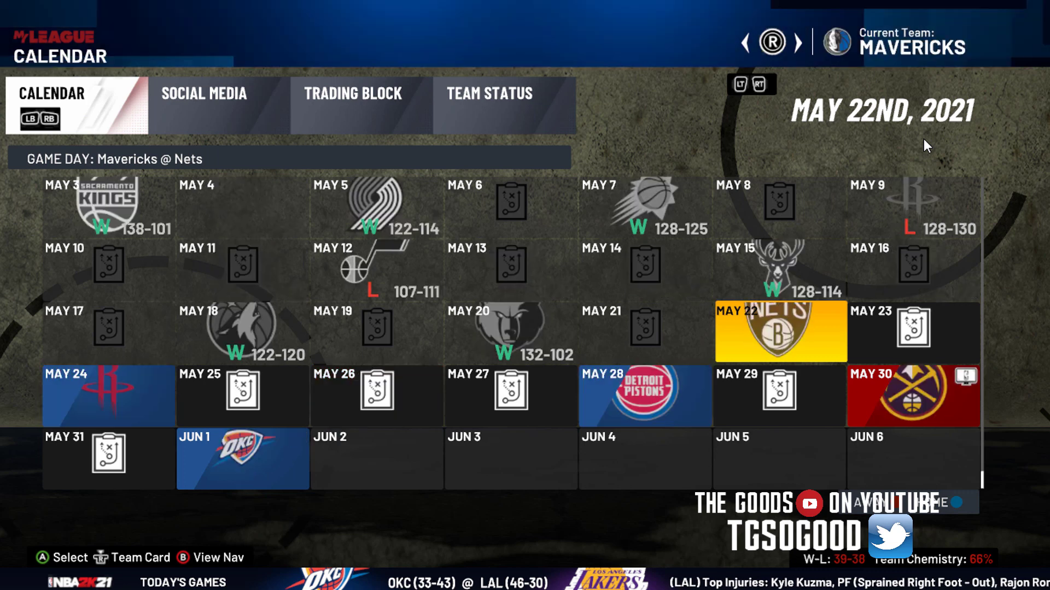
key("Left")
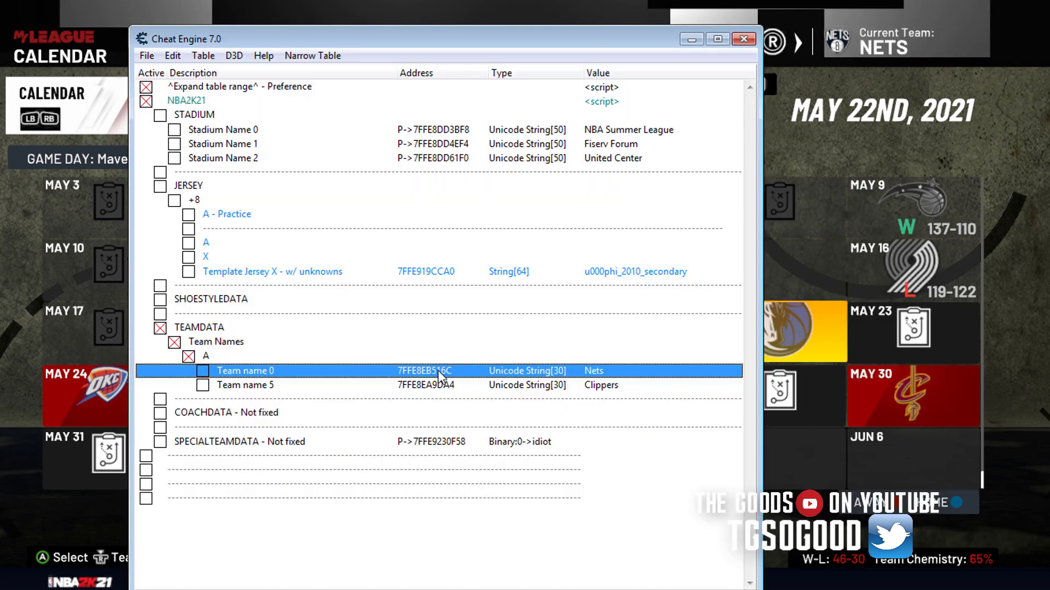
Set Team name 0's offset to +1058*0 so it reads 76ers.
double_click(439, 372)
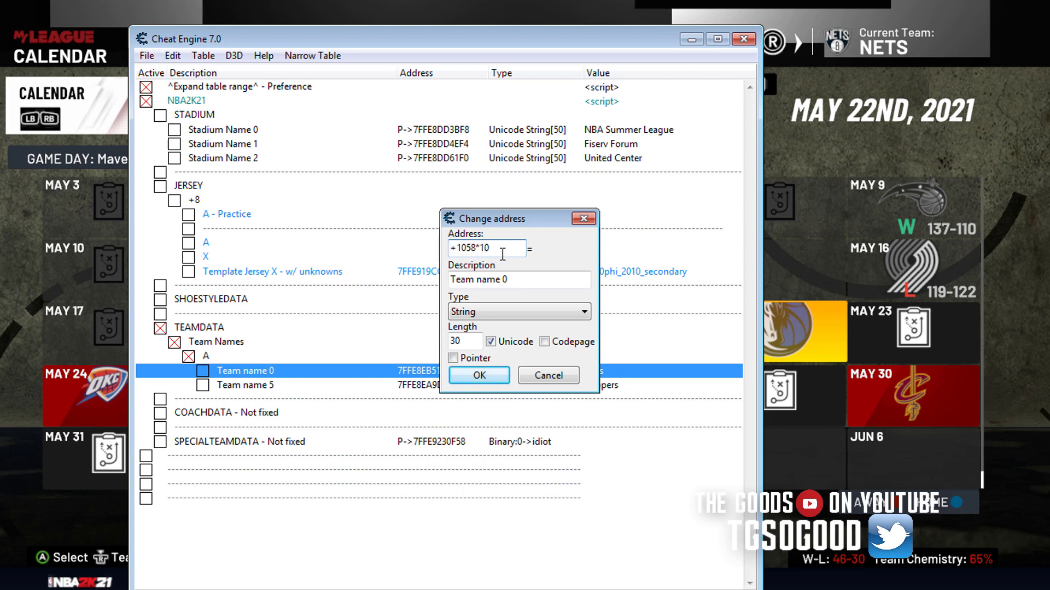
key("BackSpace")
key("BackSpace")
type("0")
key("Return")
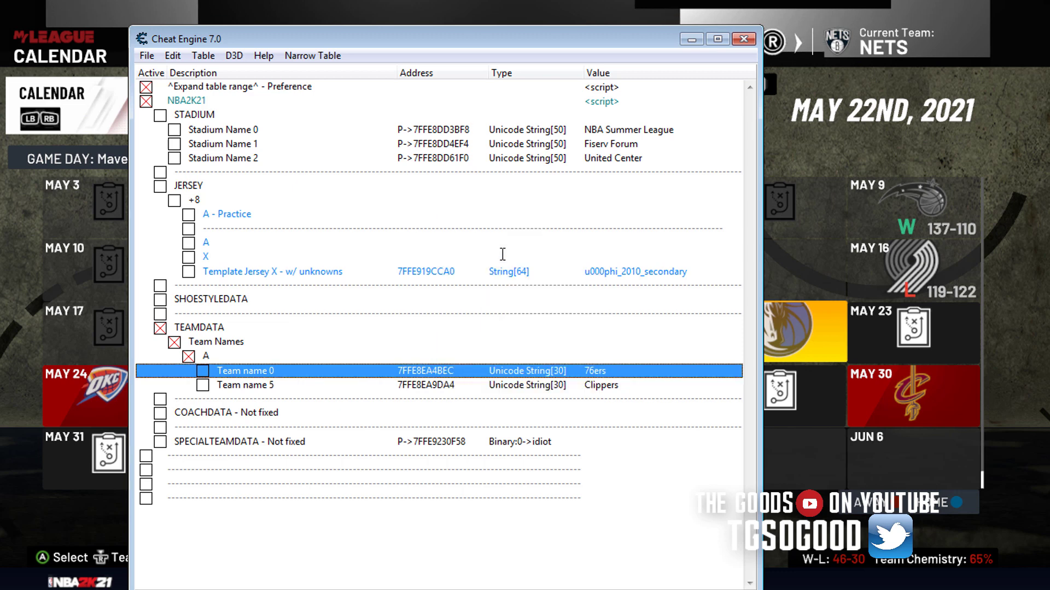
Copy the Team name 0 record and paste a duplicate below it.
right_click(452, 376)
left_click(439, 376)
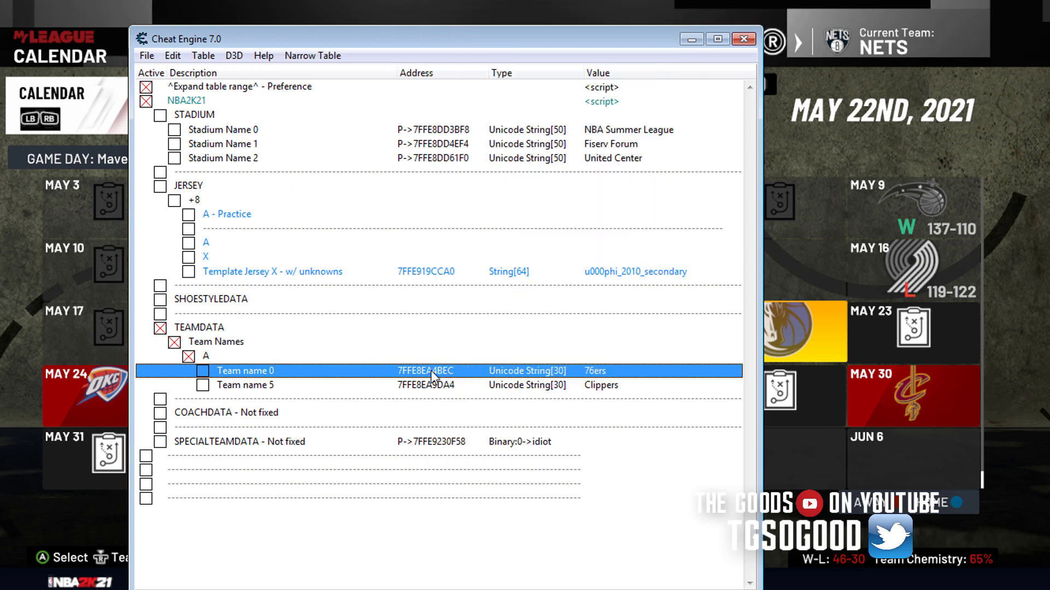
right_click(433, 375)
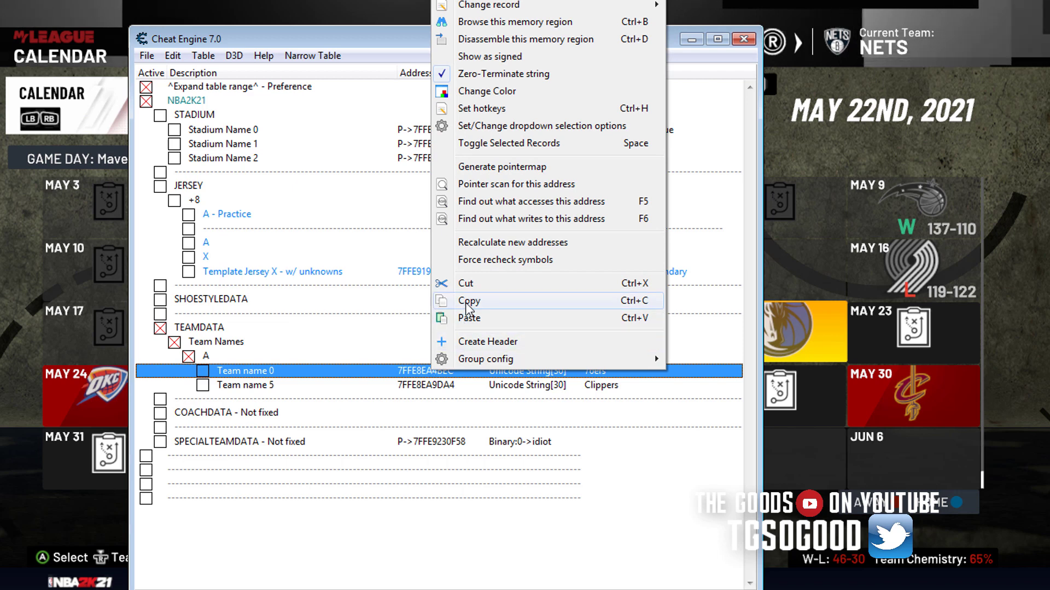
left_click(466, 306)
right_click(447, 369)
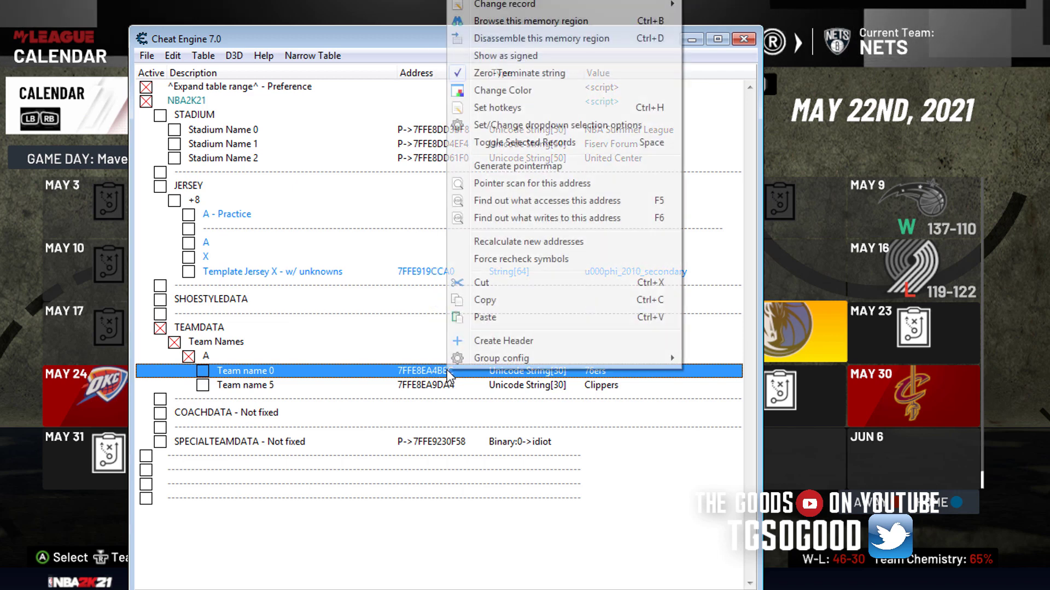
left_click(483, 318)
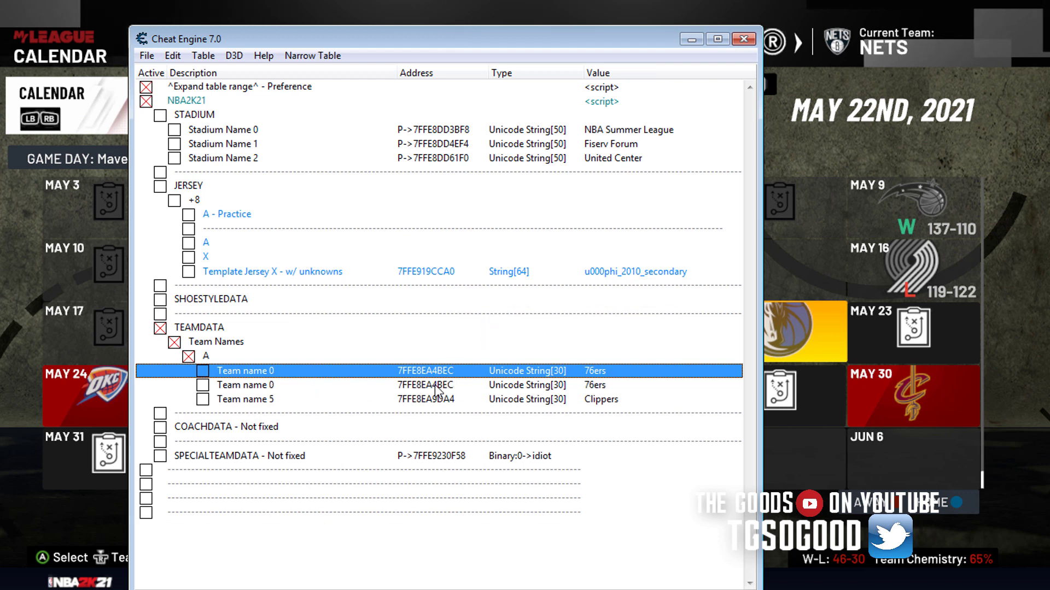
Change the duplicate record's offset to +1058*1 so it reads Bucks.
left_click(609, 385)
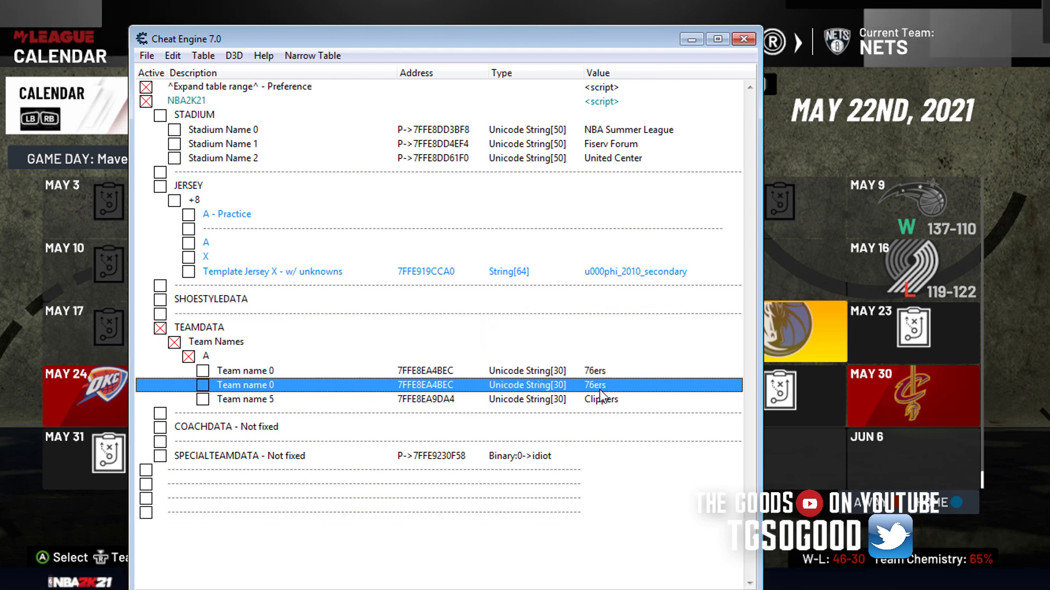
double_click(449, 387)
double_click(494, 250)
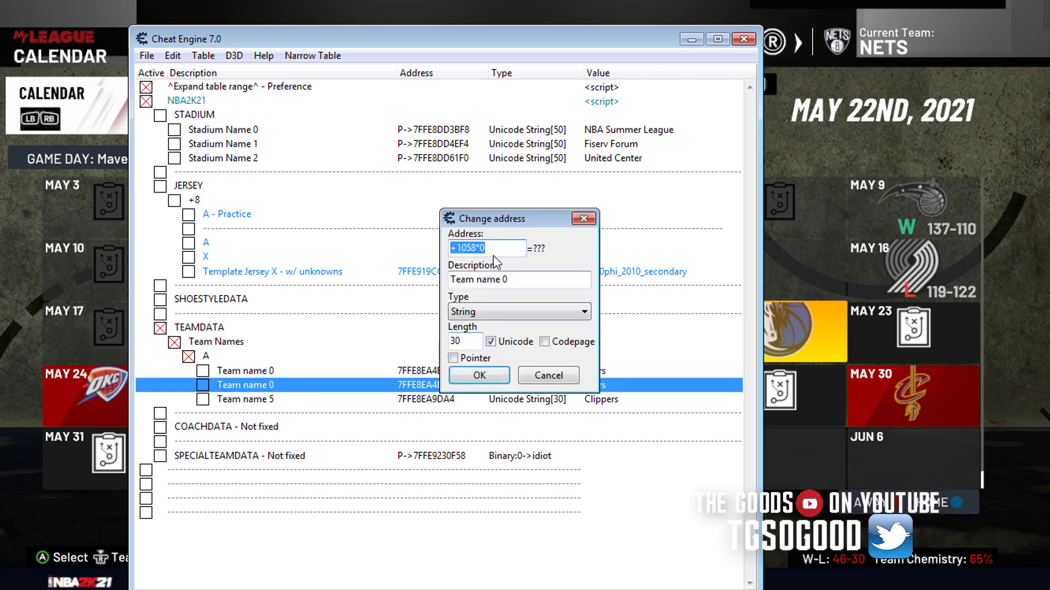
type("+1058*0")
key("BackSpace")
type("1")
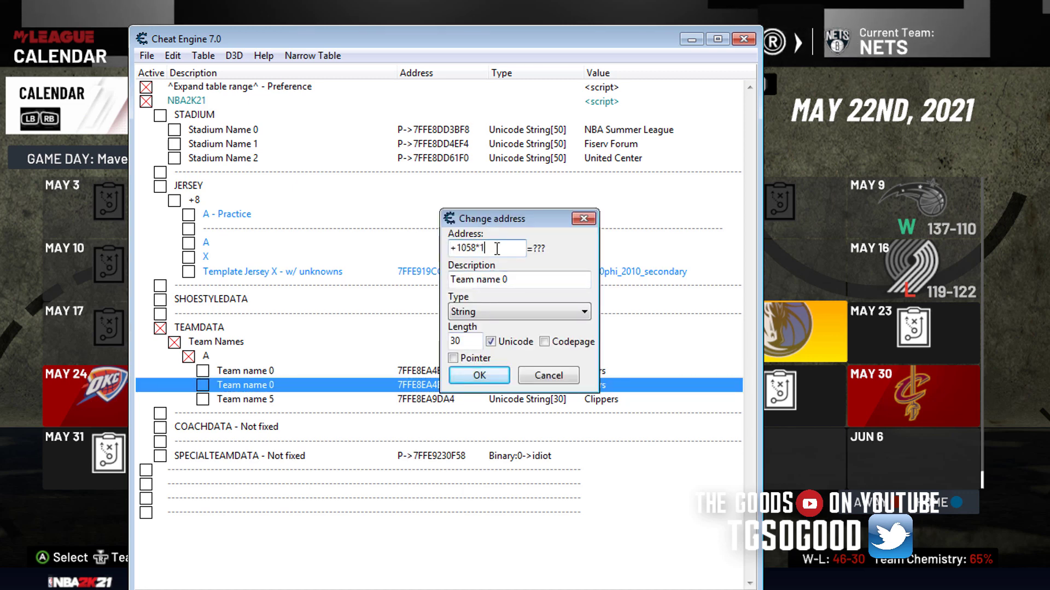
key("Return")
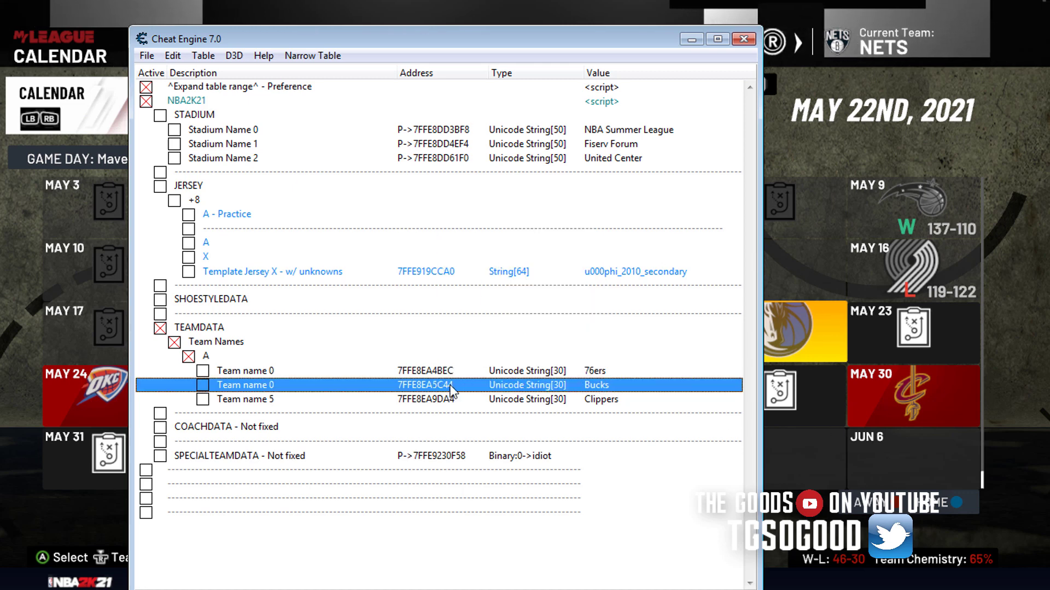
Paste another copy of the 76ers record and begin editing its address.
right_click(425, 389)
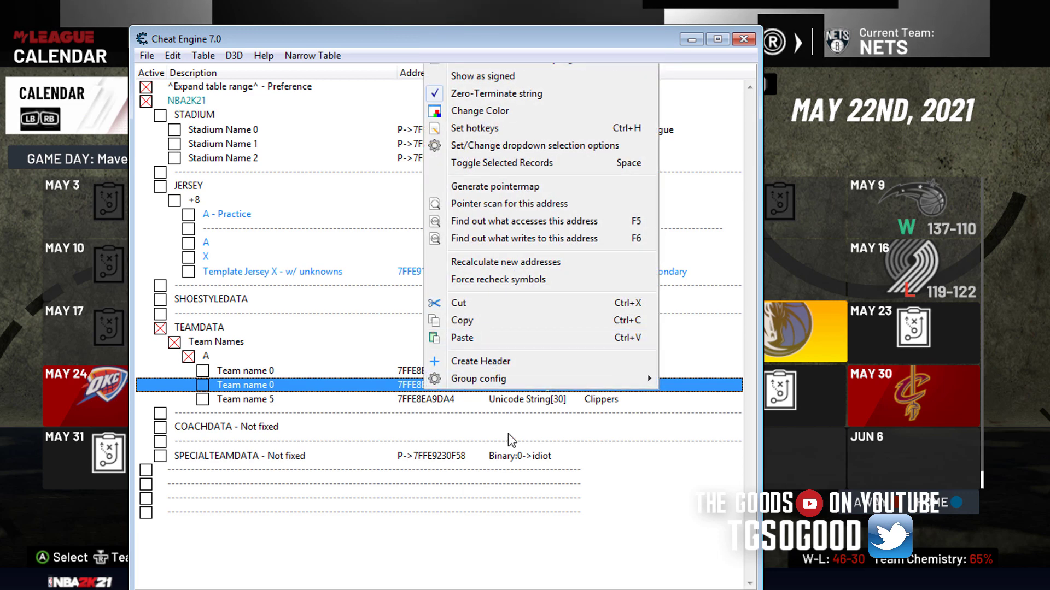
key("ctrl+v")
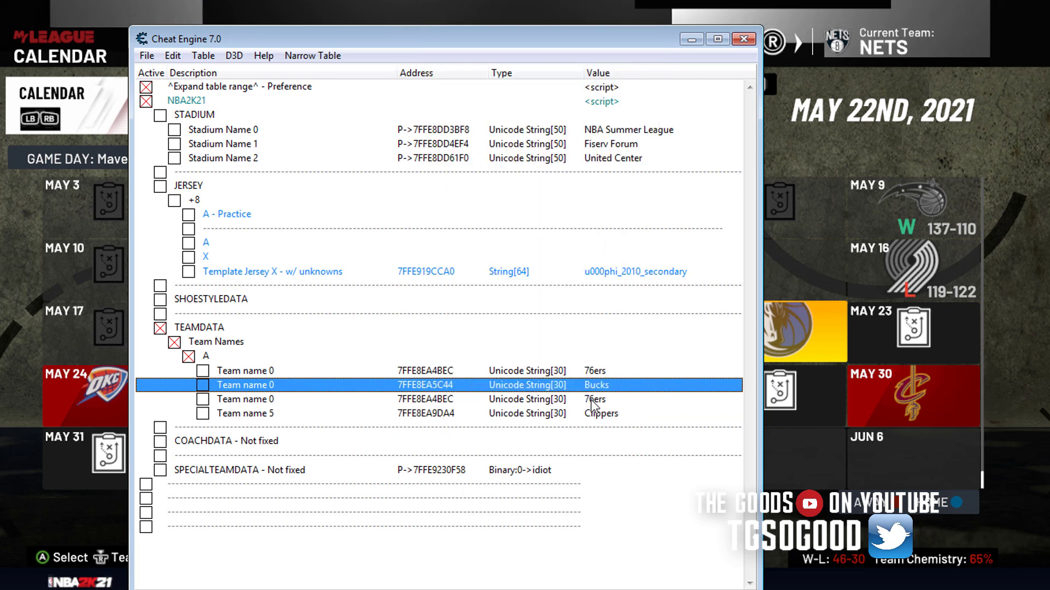
double_click(453, 403)
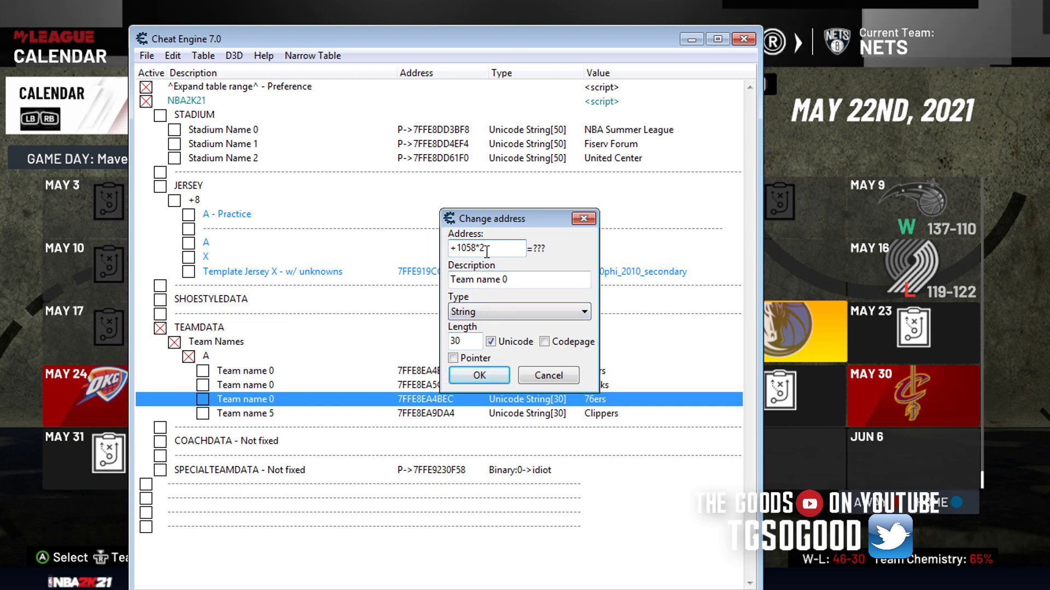
Confirm the Bulls entry and paste another copy of the 76ers team-name record.
left_click(480, 376)
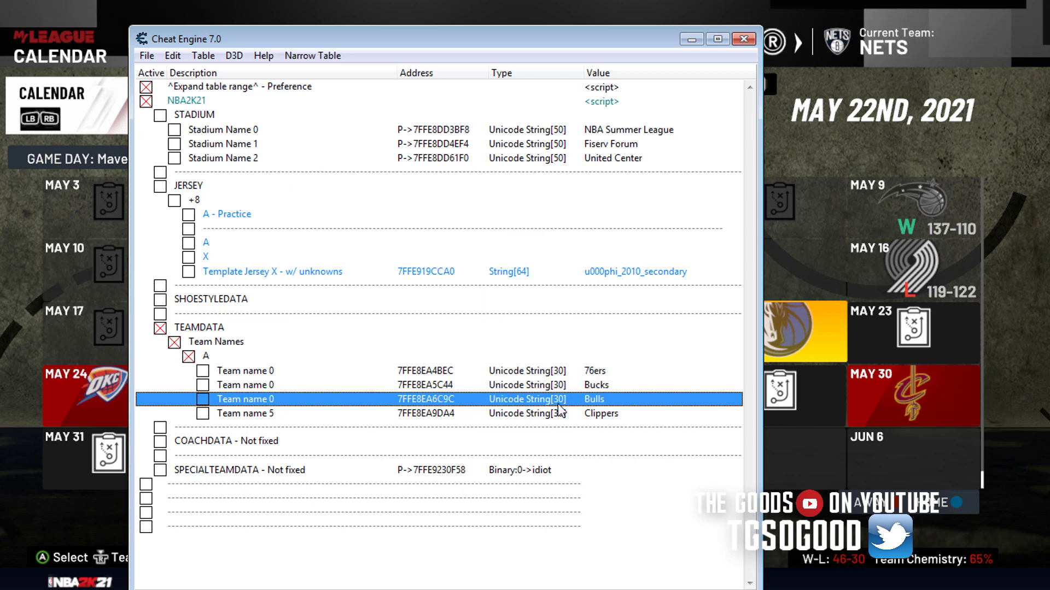
right_click(400, 410)
left_click(354, 403)
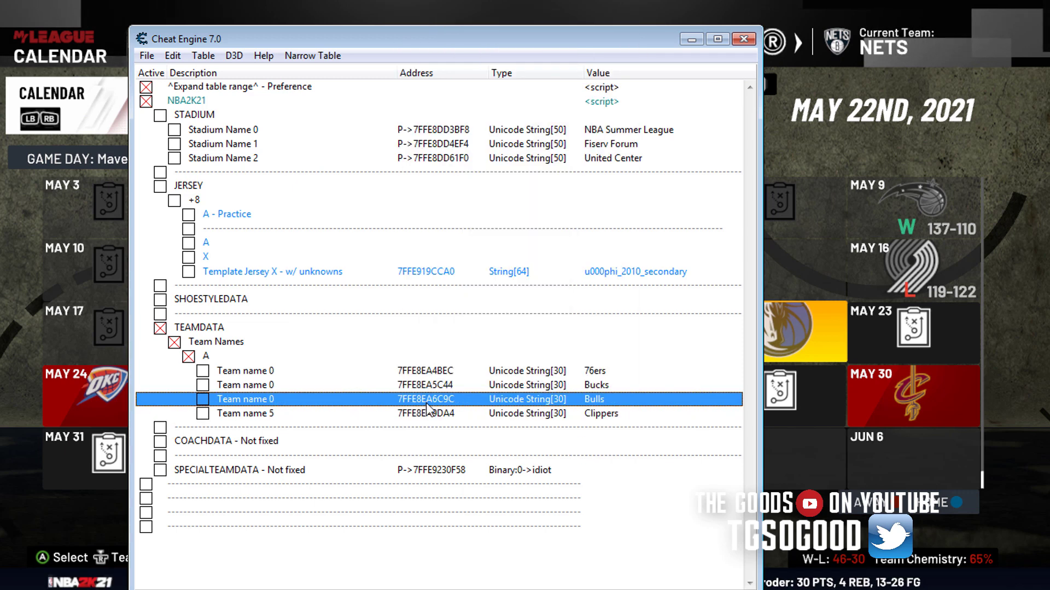
right_click(434, 409)
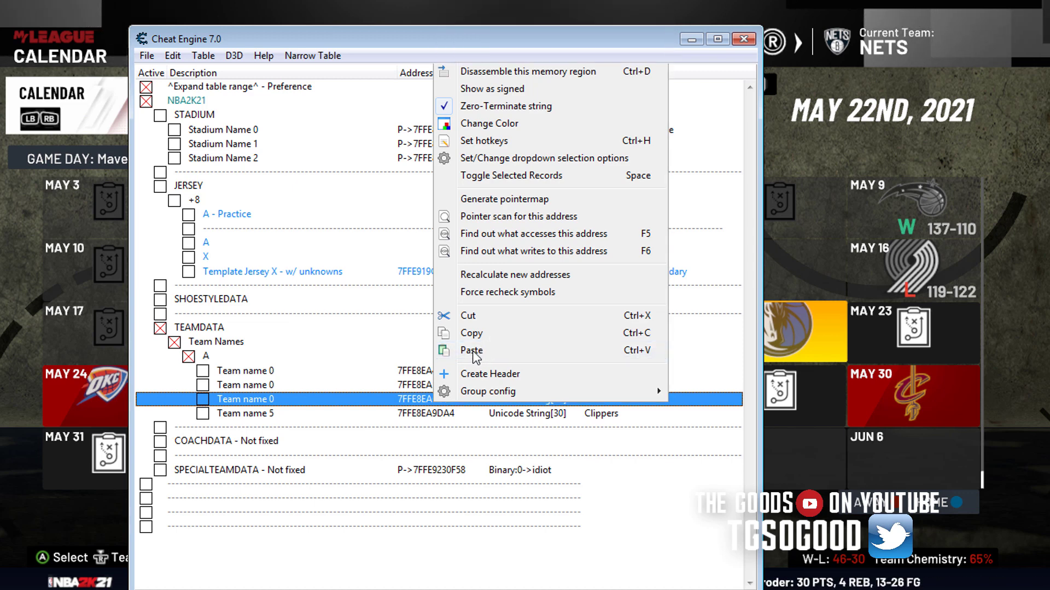
left_click(471, 350)
left_click(479, 413)
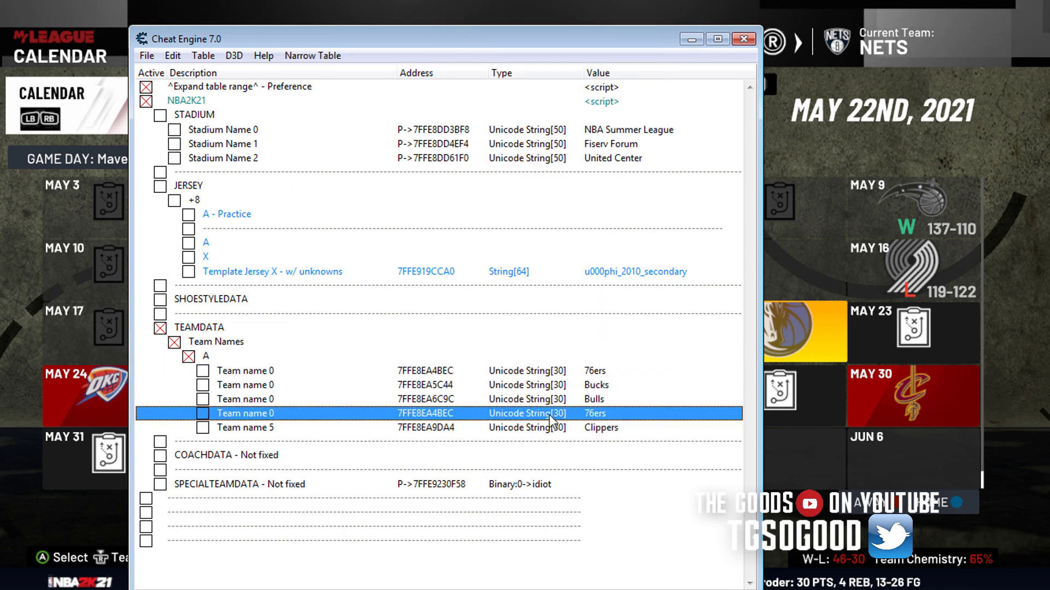
left_click(451, 402)
double_click(451, 402)
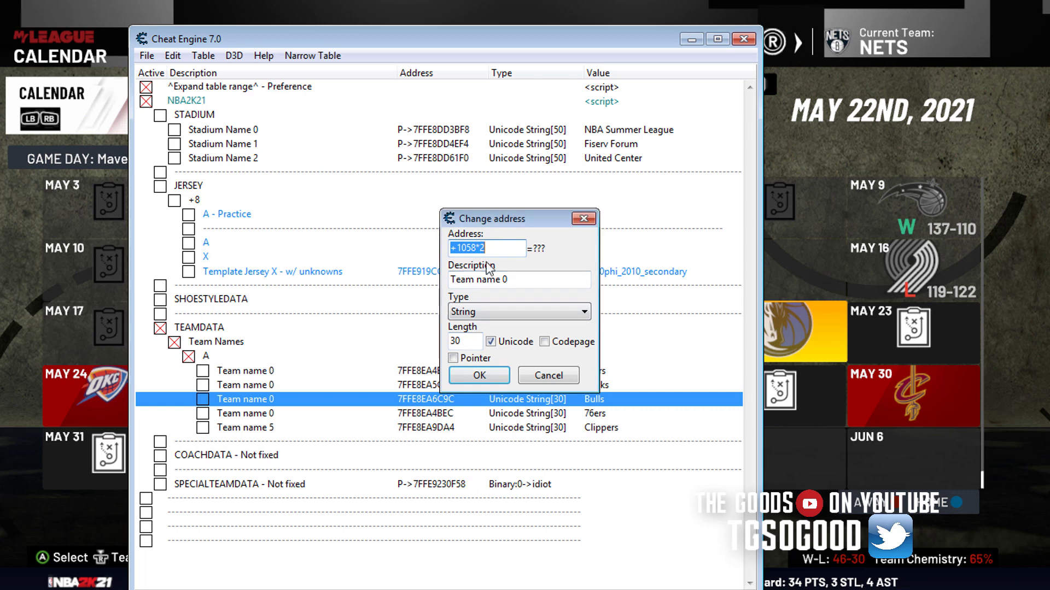
left_click(478, 376)
Change the new record's team index to 3 so it reads Cavaliers.
left_click(444, 412)
double_click(444, 412)
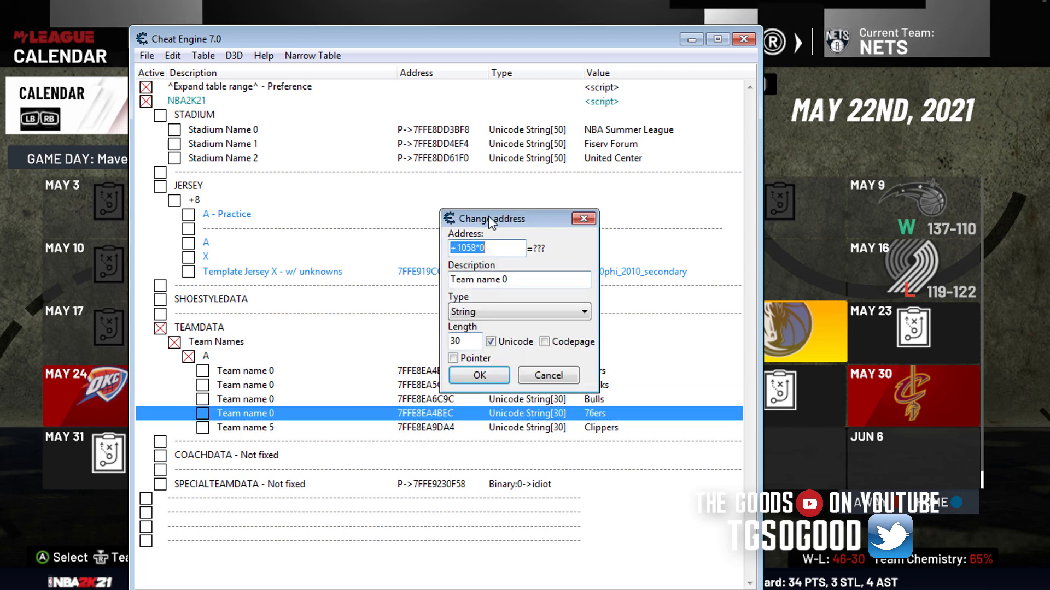
key("BackSpace")
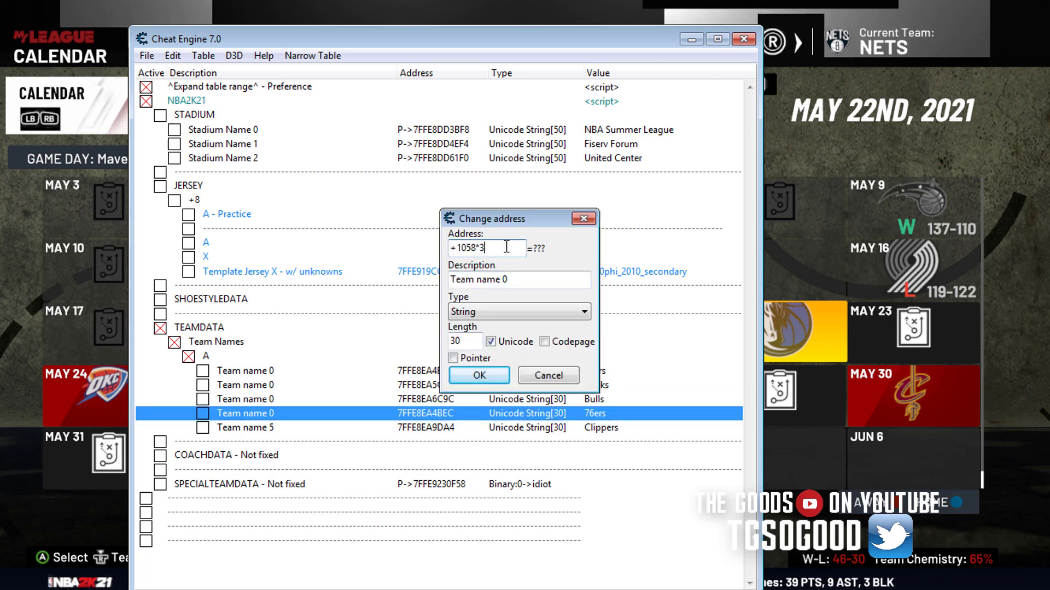
left_click(494, 381)
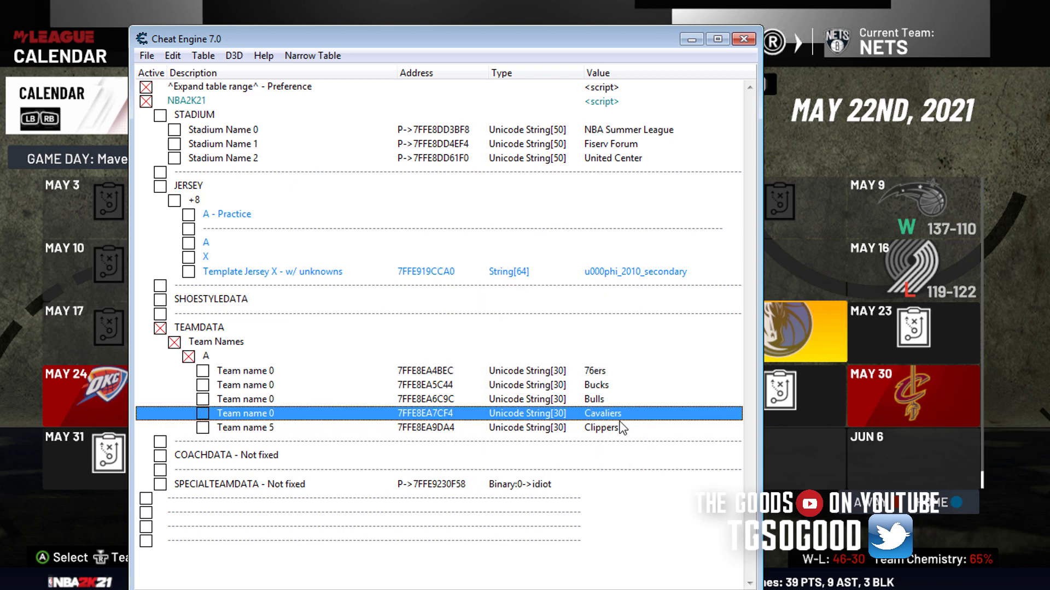
Edit the Cavaliers name value to read Cavs.
double_click(605, 414)
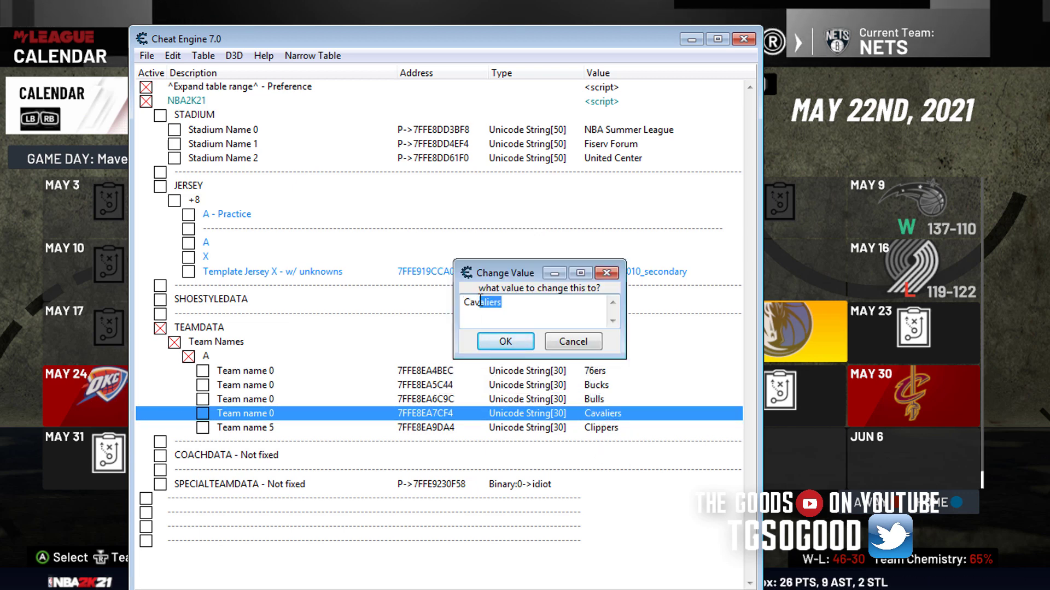
key("BackSpace")
type("s")
left_click(495, 340)
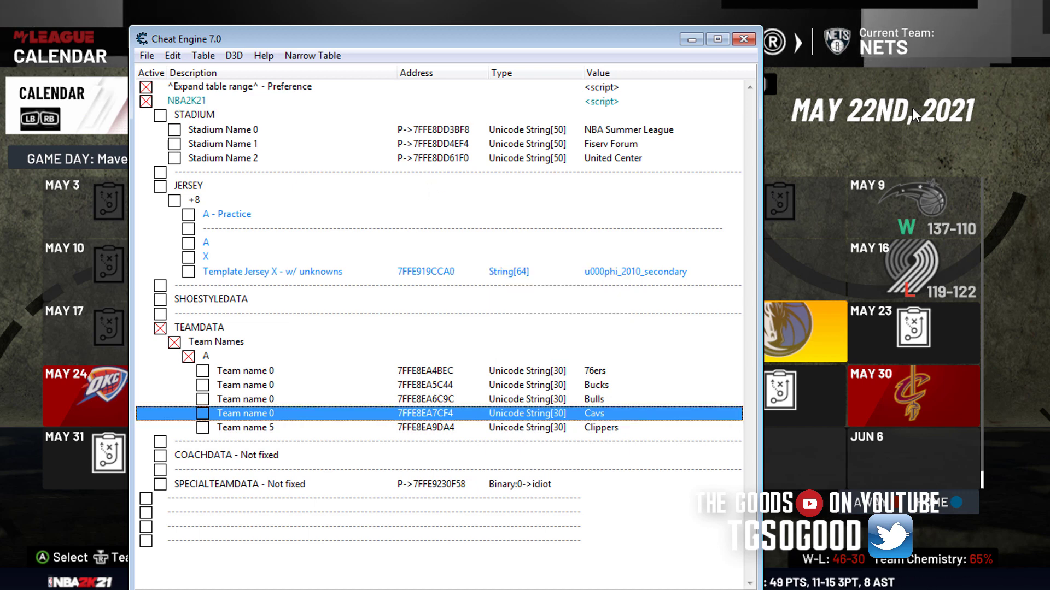
In NBA 2K21, cycle the MyLeague calendar's current team to CAVS, then return to Cheat Engine.
left_click(944, 72)
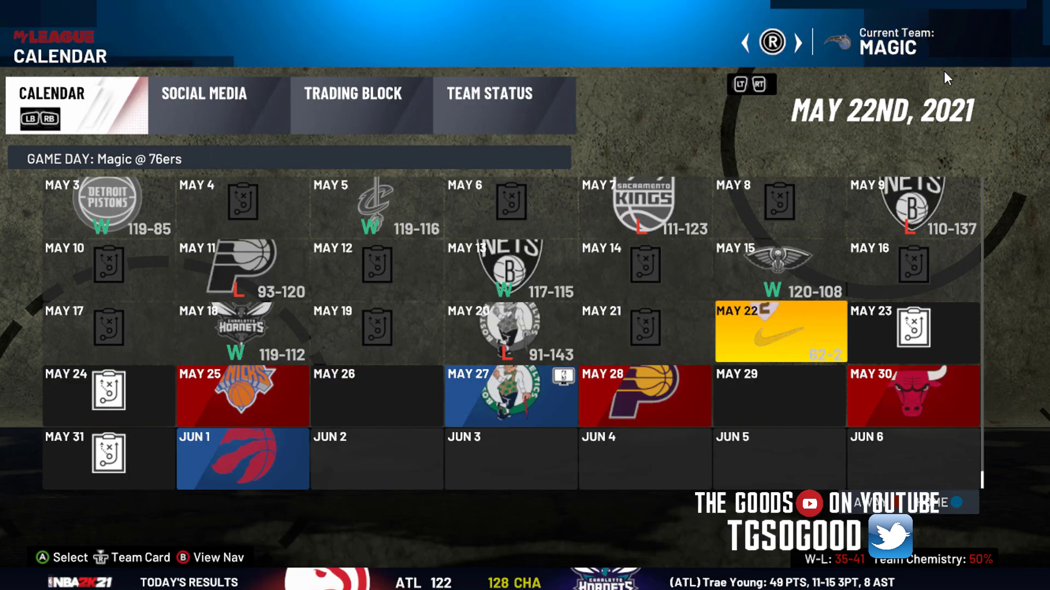
key("Left")
key("Left")
key("Left")
key("Left")
key("Left")
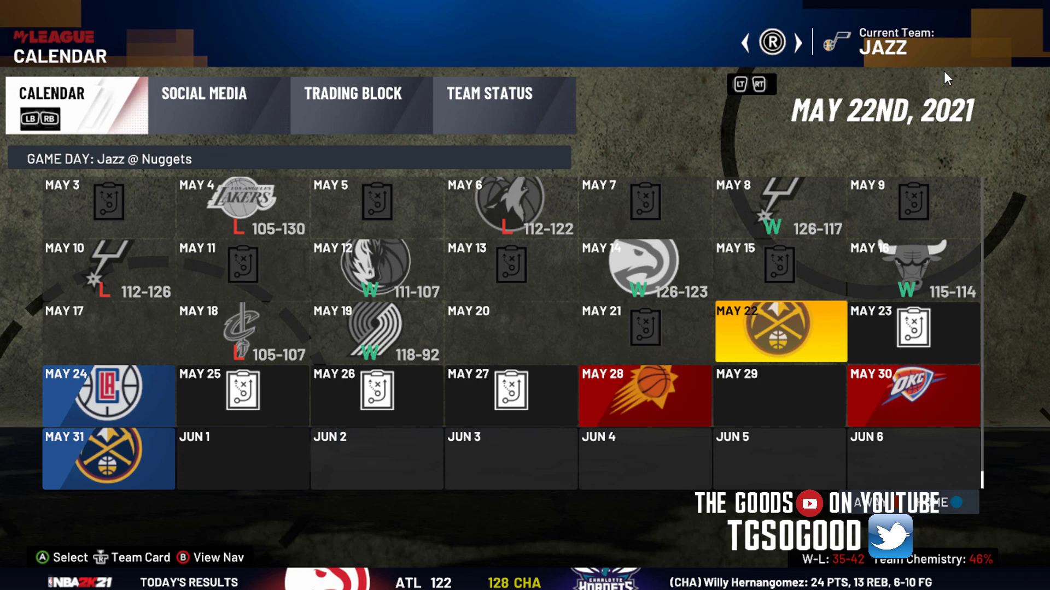
key("Left")
key("Left")
key("Left")
key("Left")
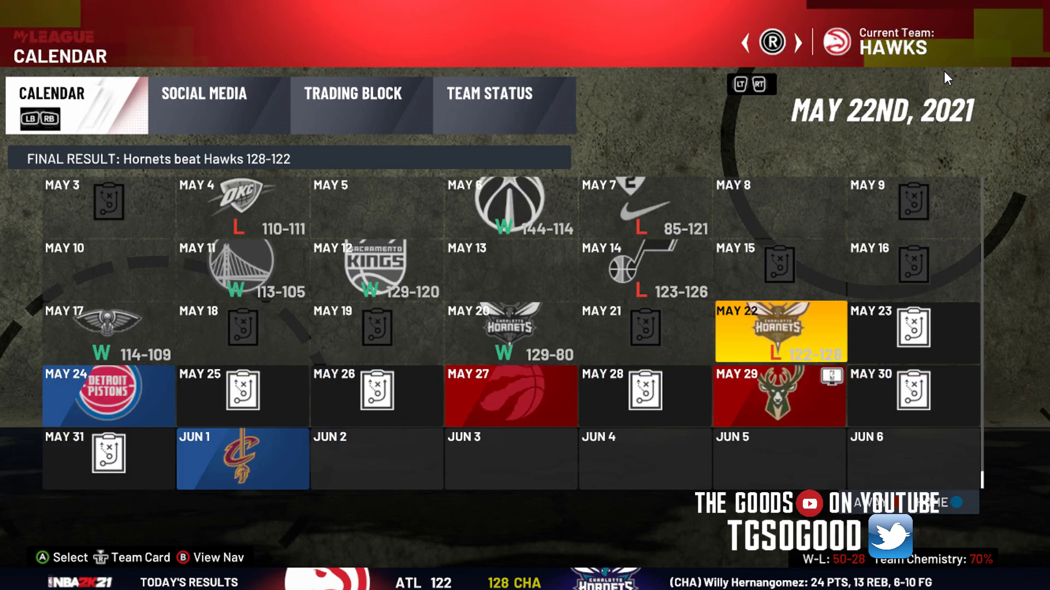
key("Left")
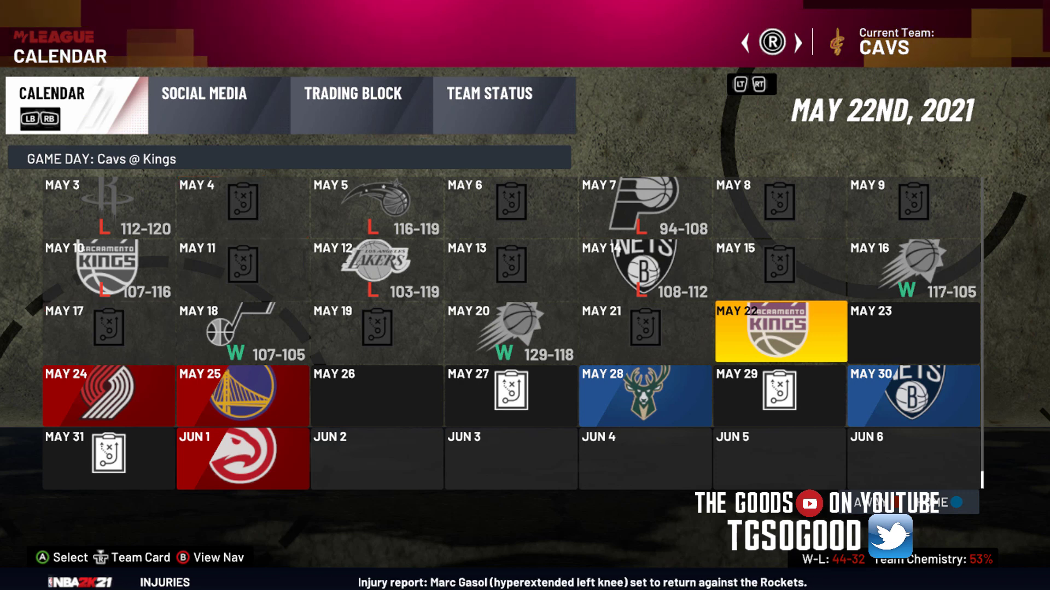
key("alt+Tab")
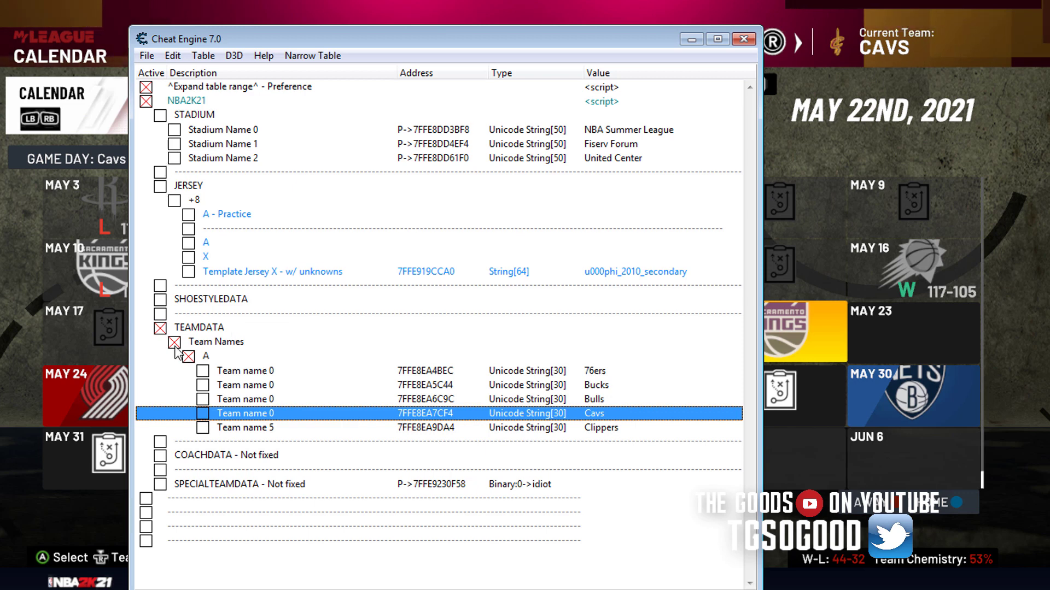
Disable A, Team Names, TEAMDATA, NBA2K21 and Expand table range, then reattach to NBA 2K21.
left_click(189, 357)
left_click(175, 339)
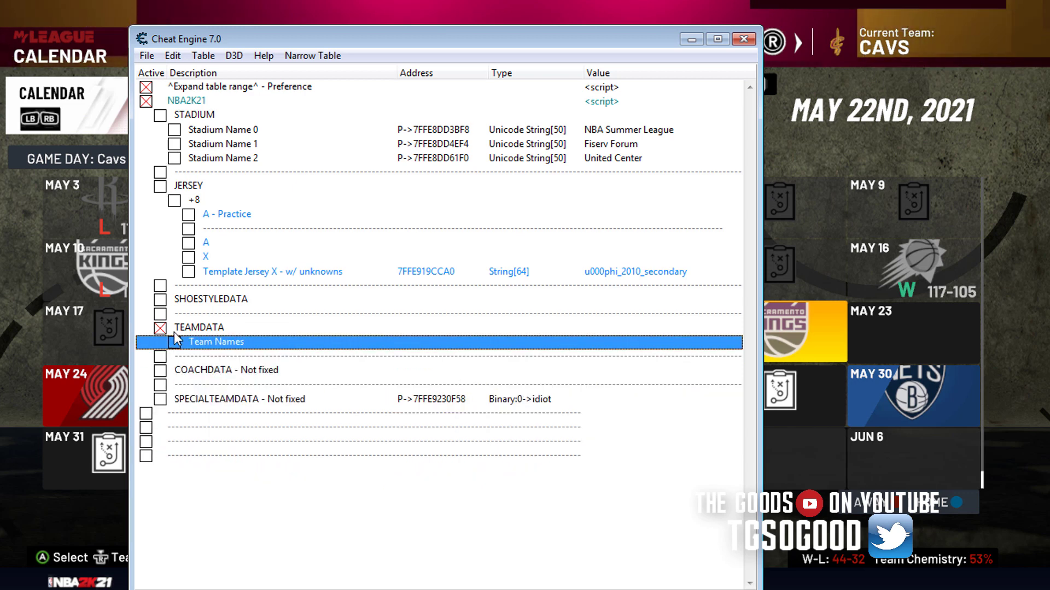
left_click(161, 328)
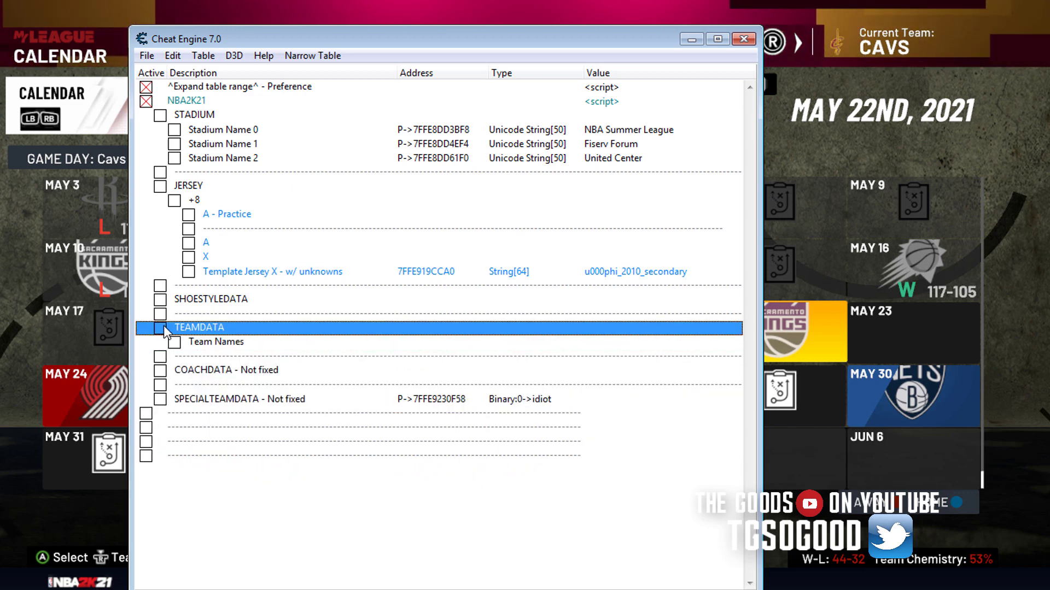
left_click(146, 102)
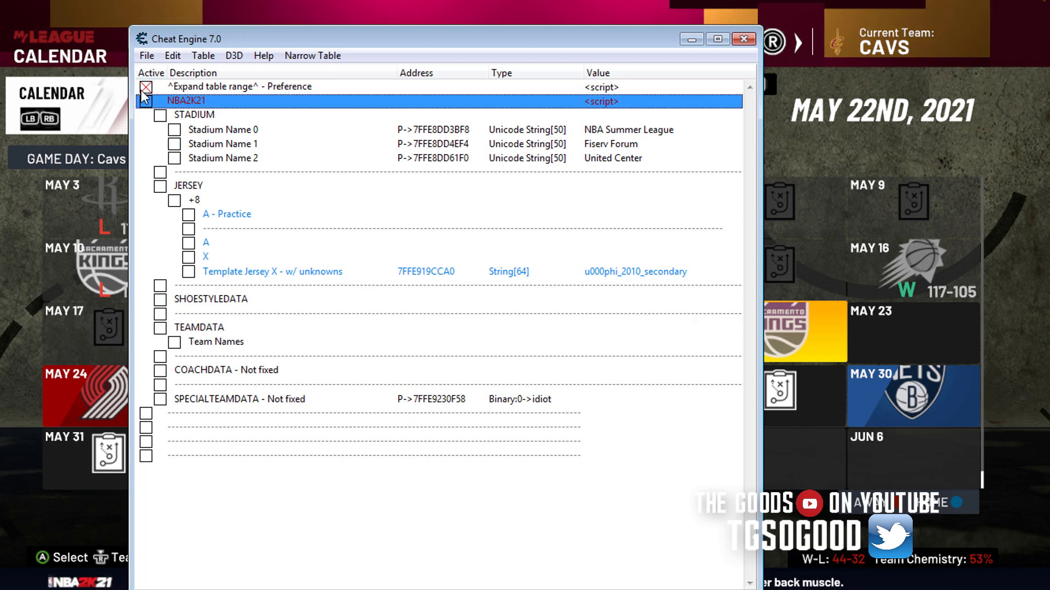
left_click(143, 90)
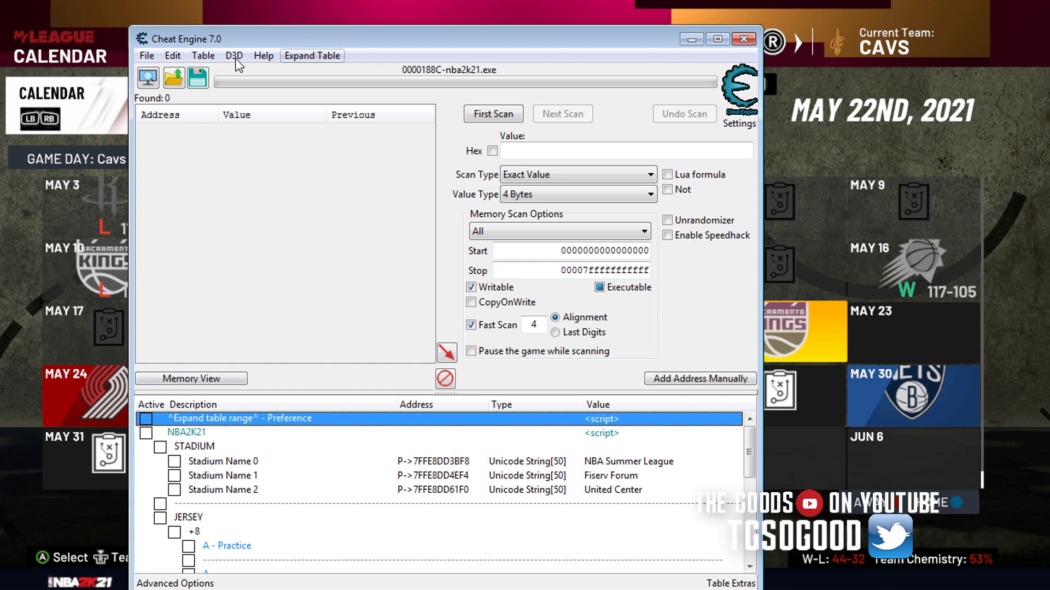
left_click(148, 79)
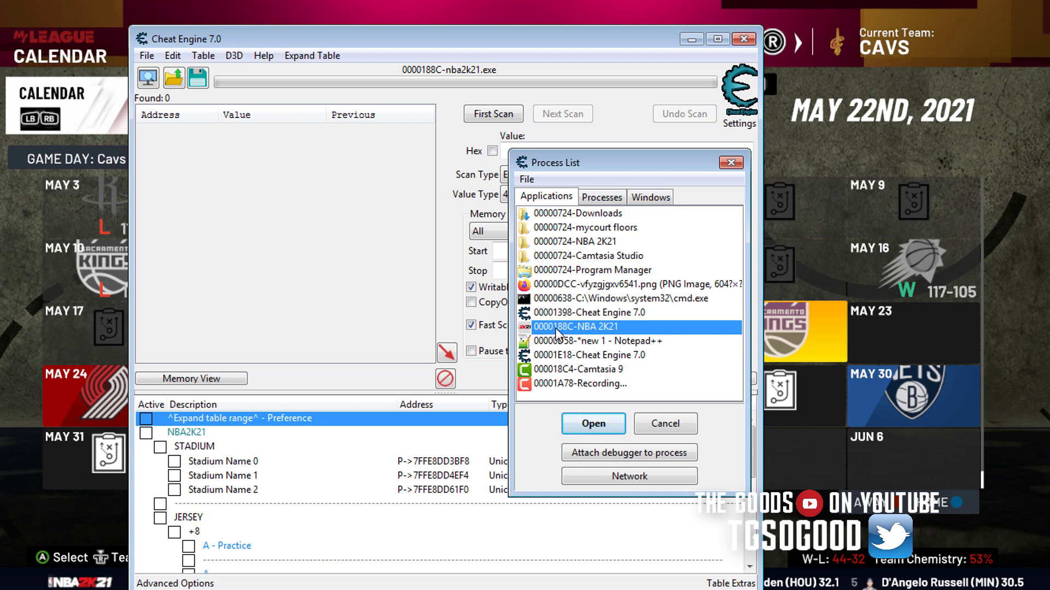
left_click(607, 424)
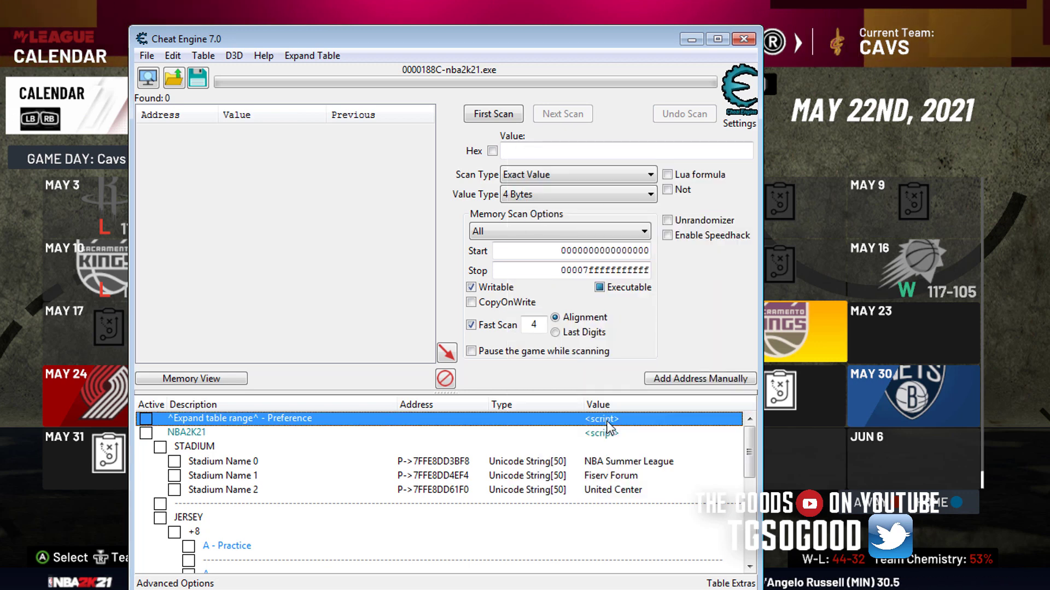
Opt to save the current table as NBA2K21_Sept_7.CT before opening a saved one.
left_click(174, 79)
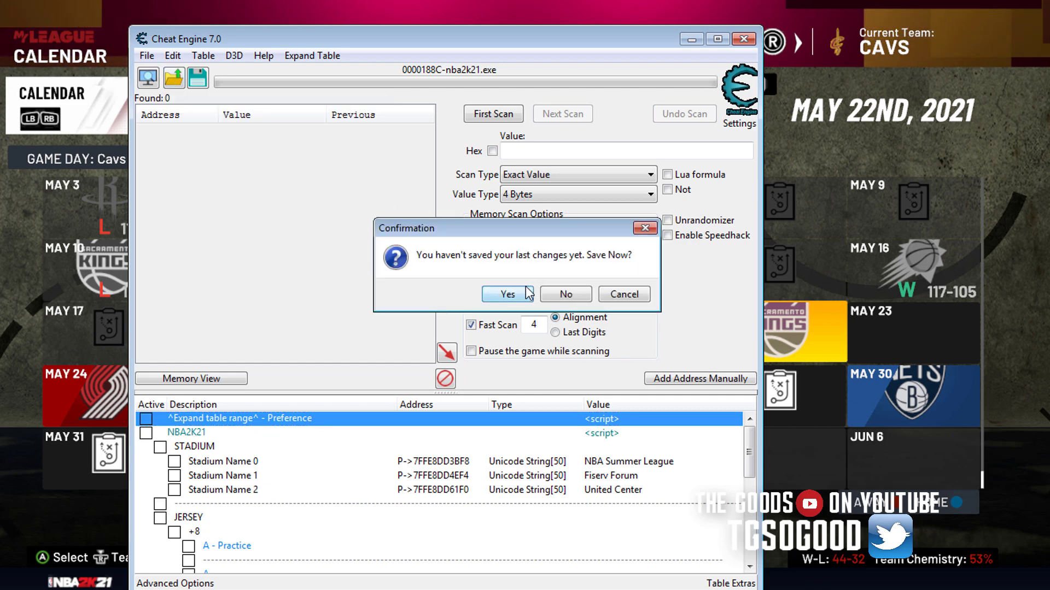
left_click(627, 294)
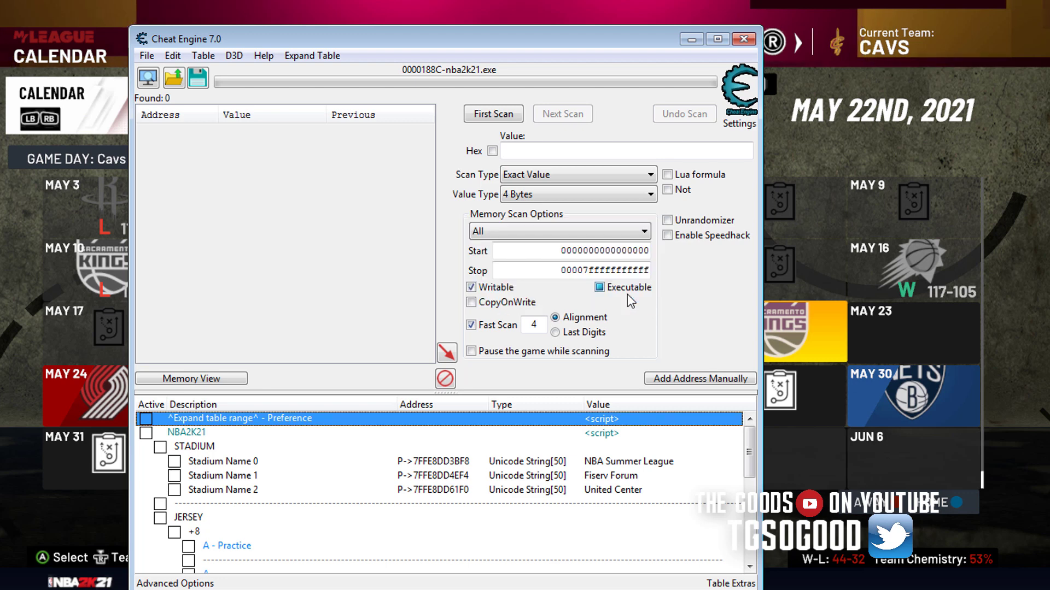
left_click(171, 81)
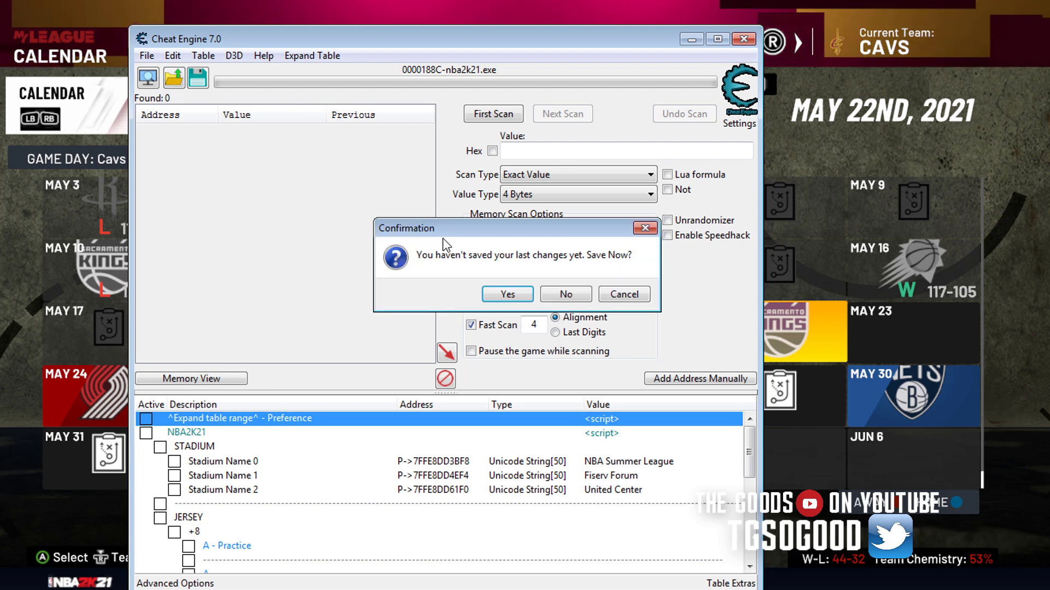
left_click(500, 295)
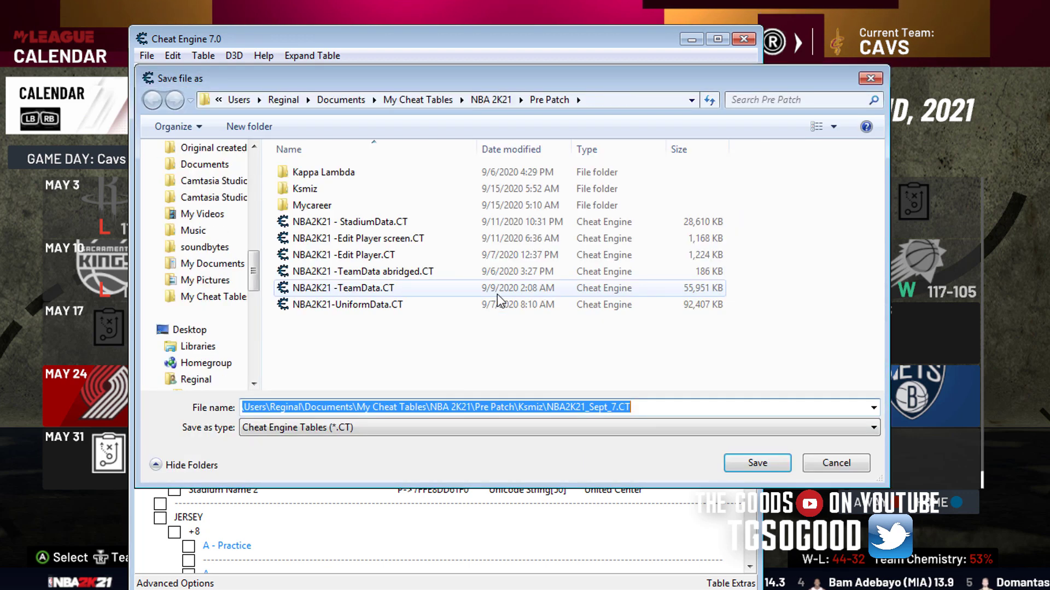
Save over NBA2K21_Sept_7.CT and select that file to reopen it.
left_click(749, 464)
left_click(566, 298)
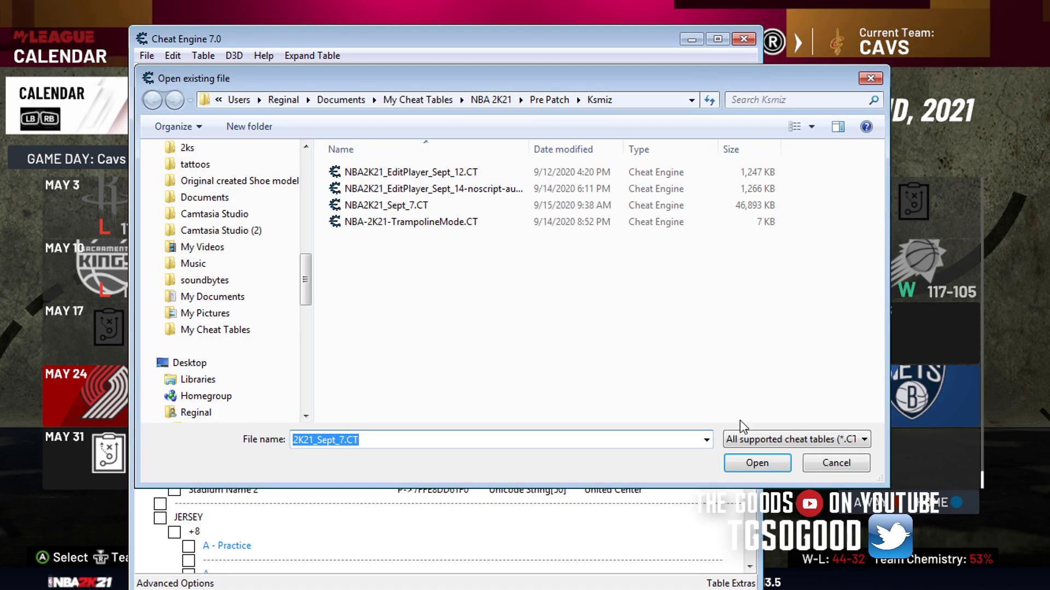
left_click(745, 463)
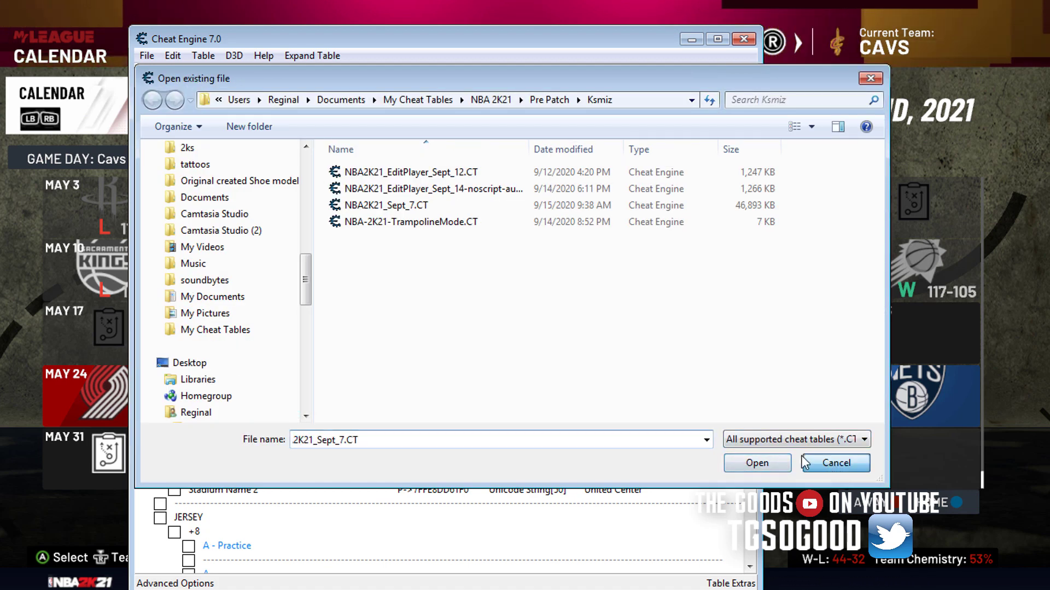
left_click(174, 79)
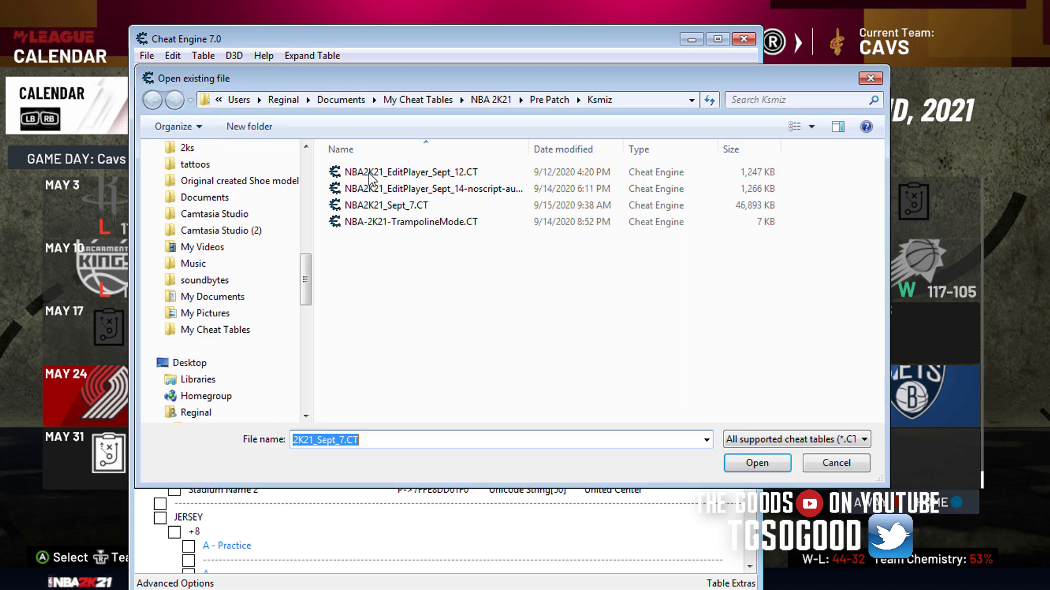
left_click(406, 206)
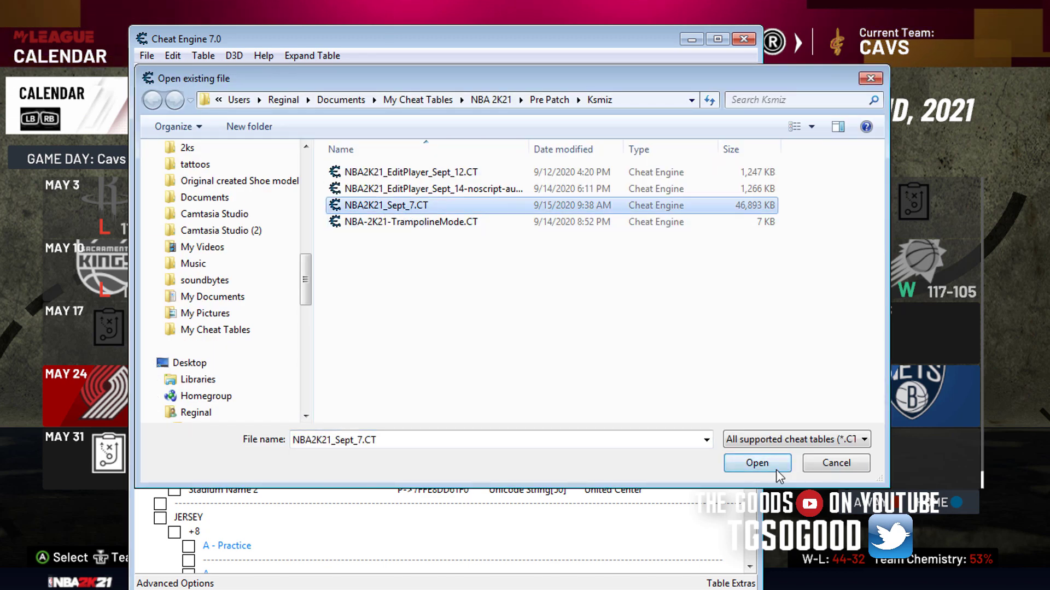
Load NBA2K21_Sept_7.CT and re-enable Expand table range, NBA2K21, TEAMDATA, Team Names and A.
left_click(862, 463)
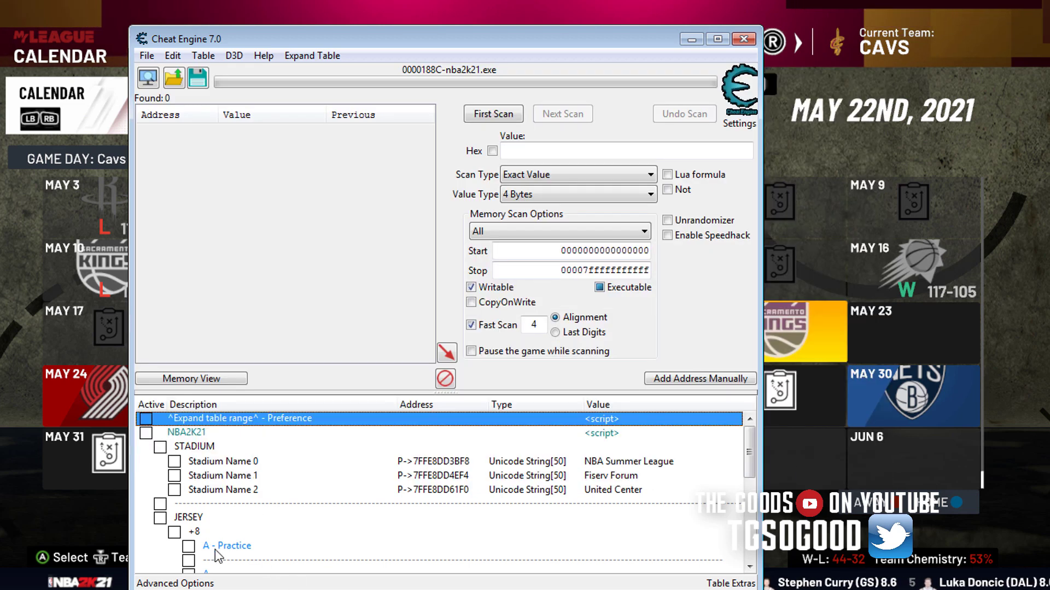
left_click(145, 418)
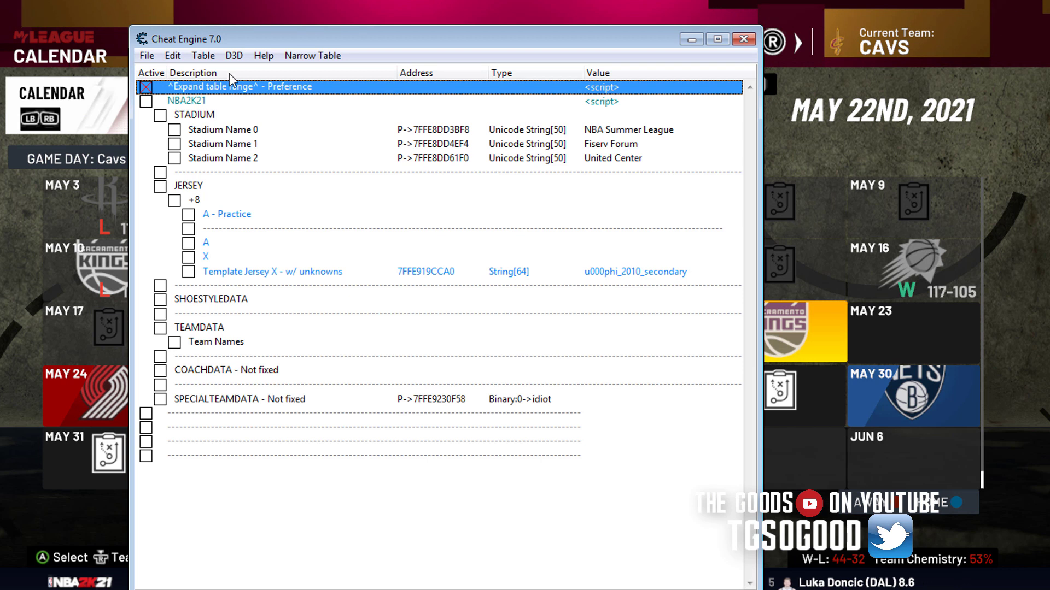
left_click(145, 101)
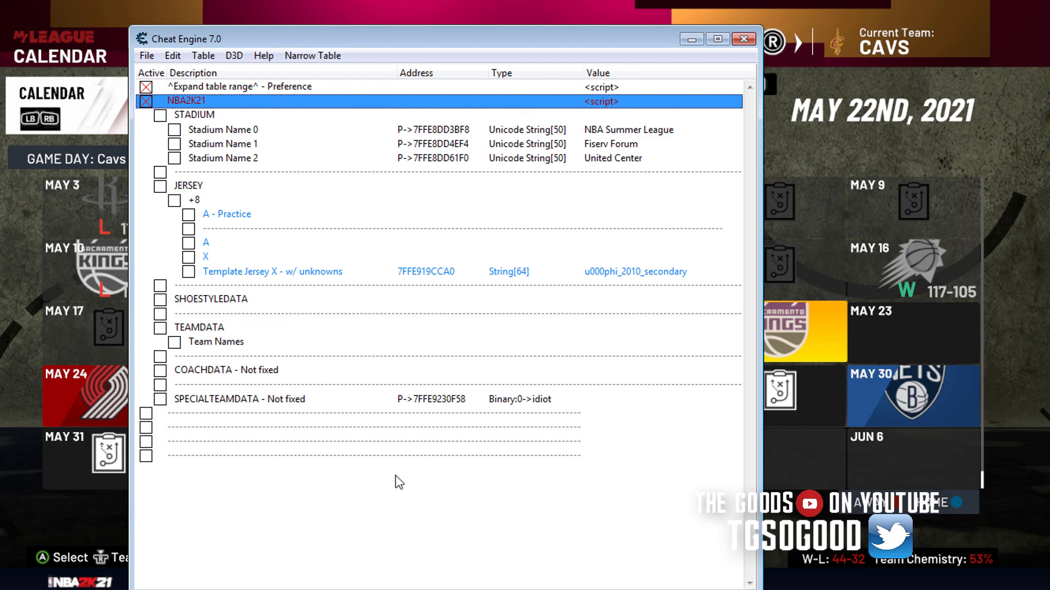
left_click(160, 328)
left_click(173, 342)
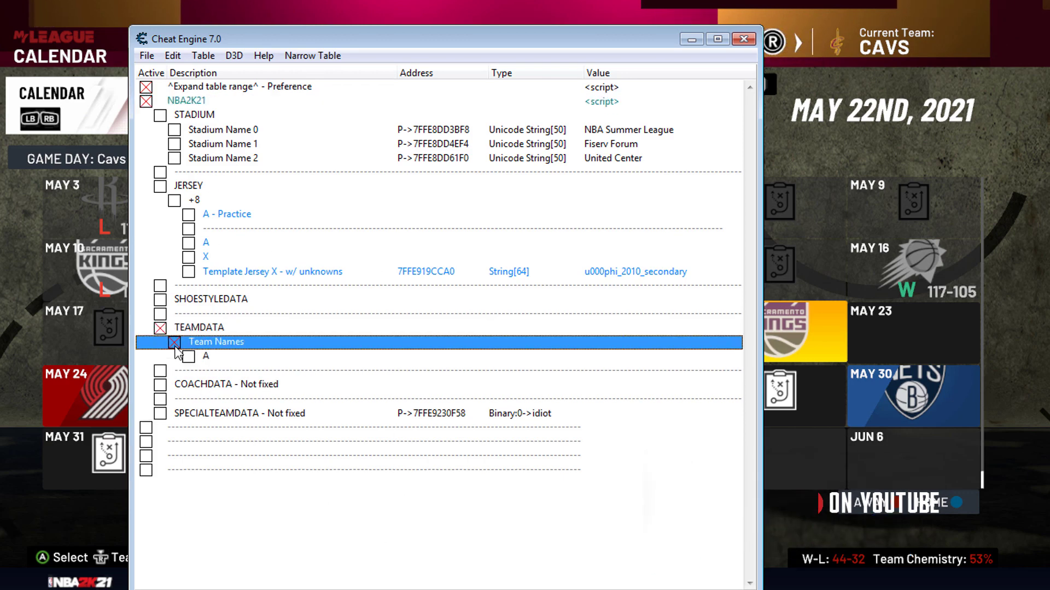
left_click(188, 355)
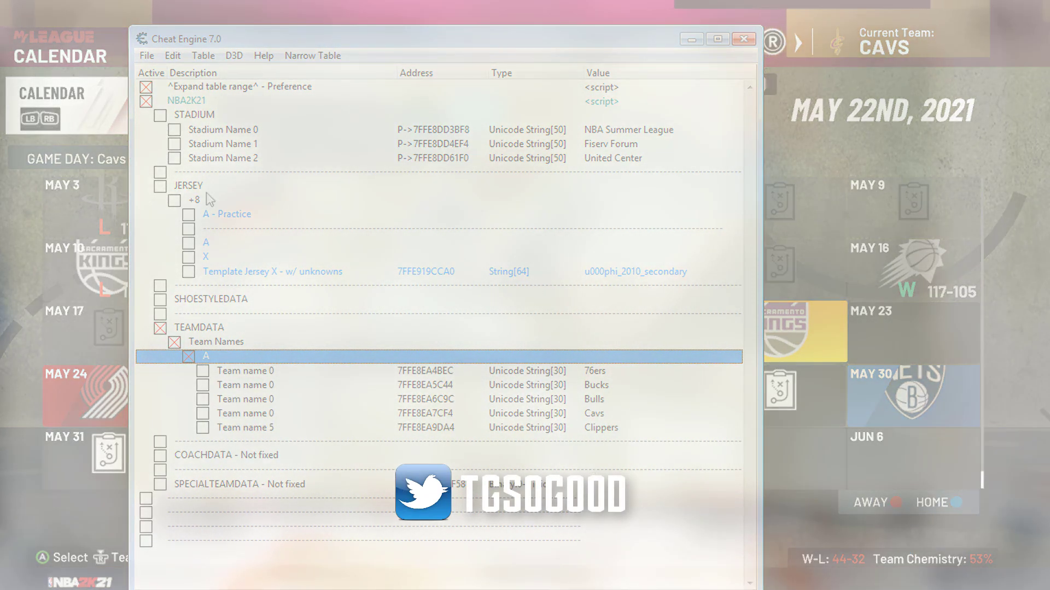